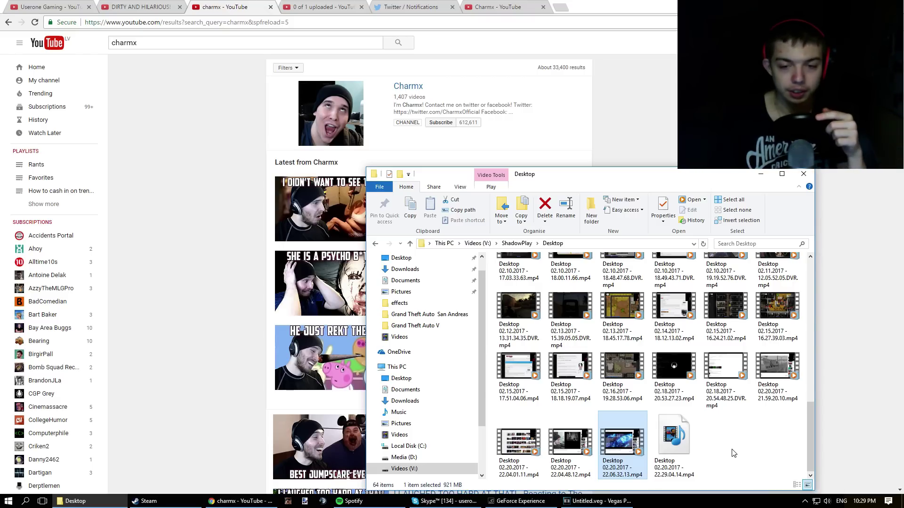
- Open Desktop 02.20.2017 - 22.06.32.13.mp4 from the ShadowPlay Desktop folder in Windows Media Player
double_click(638, 441)
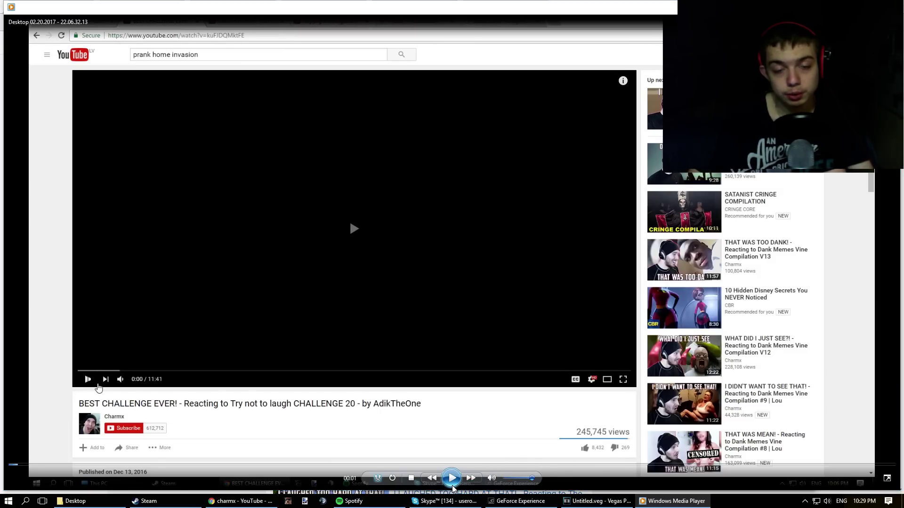
- Scrub through the recording to 04:00, 08:53 and 09:28, then jump back to 07:47
left_click(347, 465)
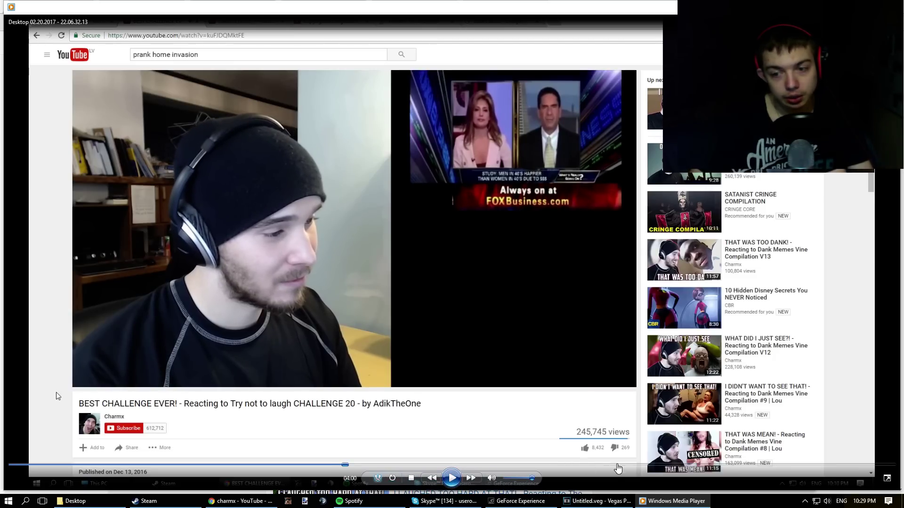
left_click(748, 465)
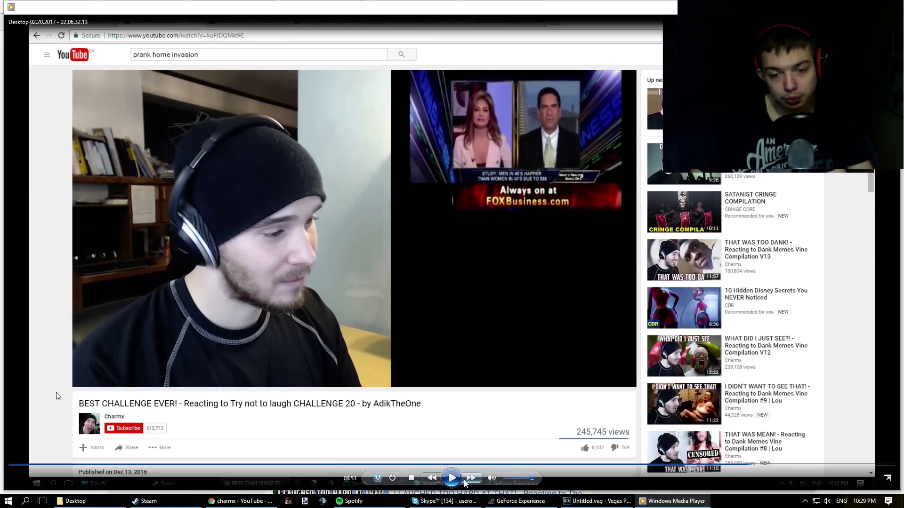
left_click(796, 465)
left_click(451, 478)
left_click(659, 466)
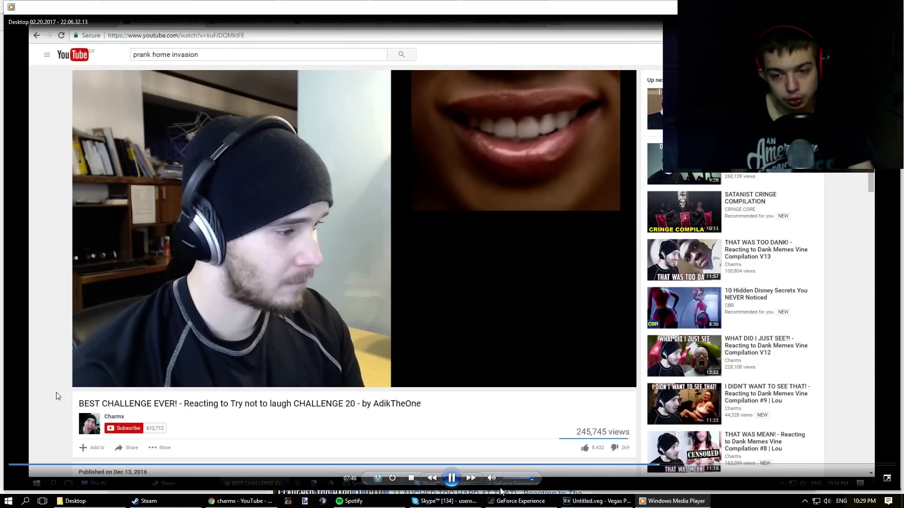
- Pause on the laughing frame at 08:15 and close Windows Media Player
left_click(448, 480)
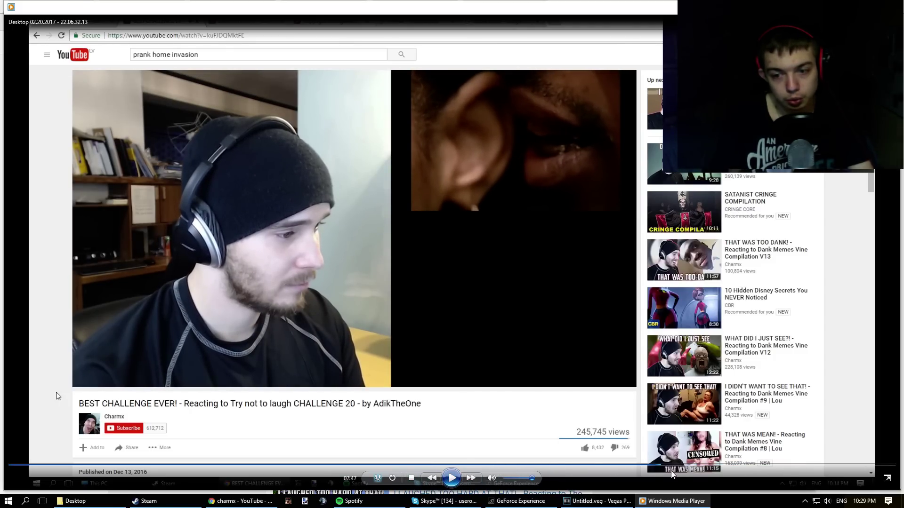
left_click(693, 465)
left_click(451, 479)
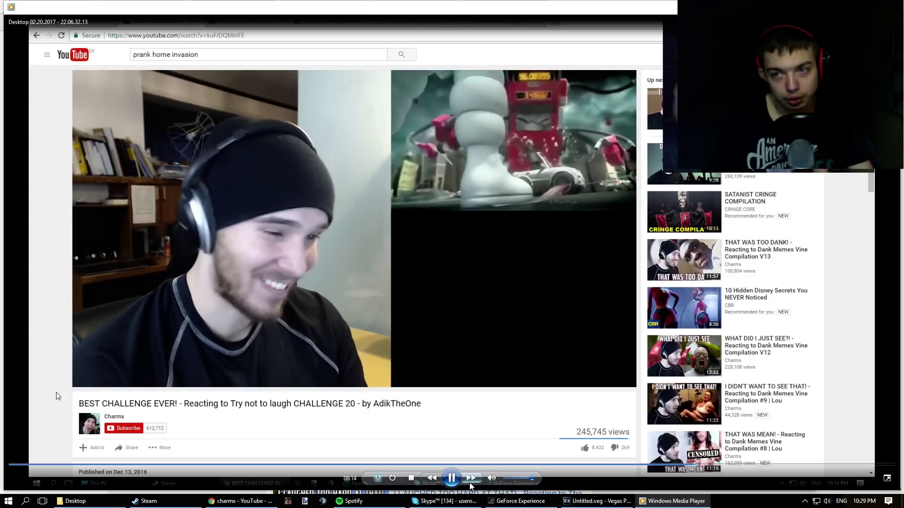
left_click(558, 261)
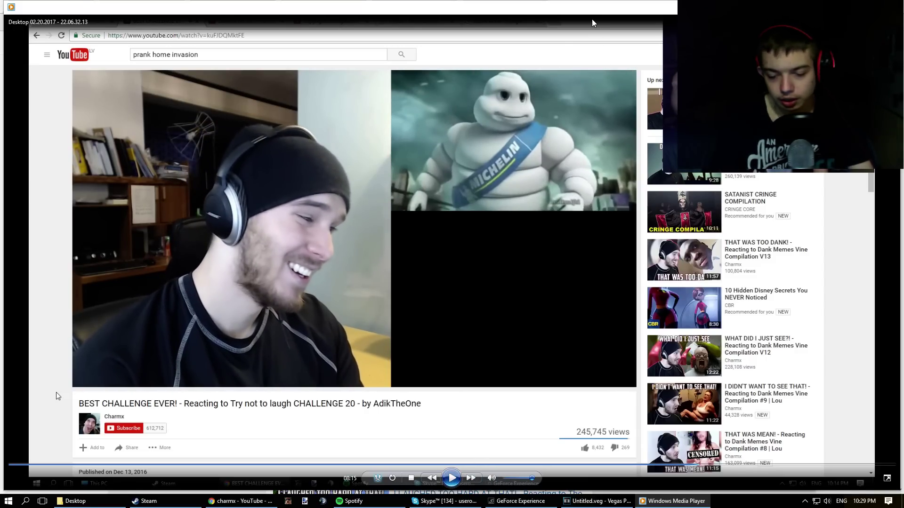
key("alt+F4")
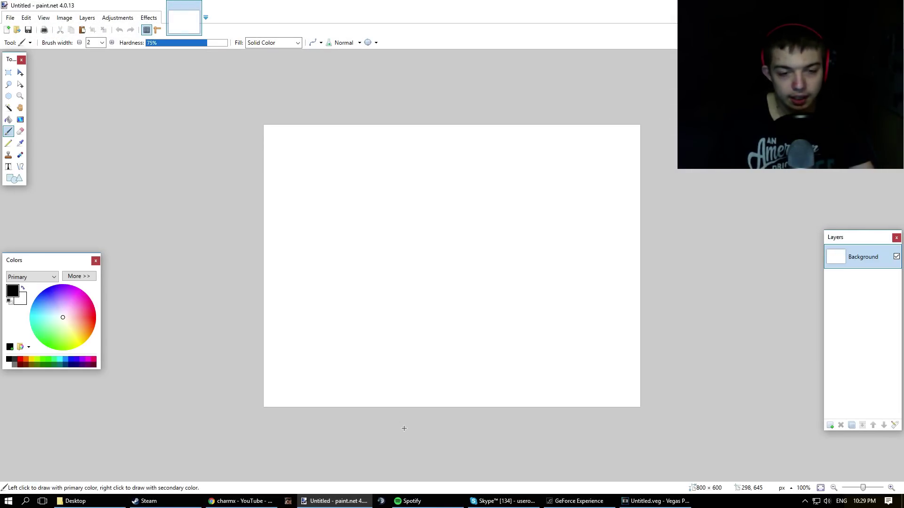
- Paste the screenshot into a new 1920×1080 image, then undo back to the blank 800×600 canvas
key("ctrl+v")
left_click(415, 282)
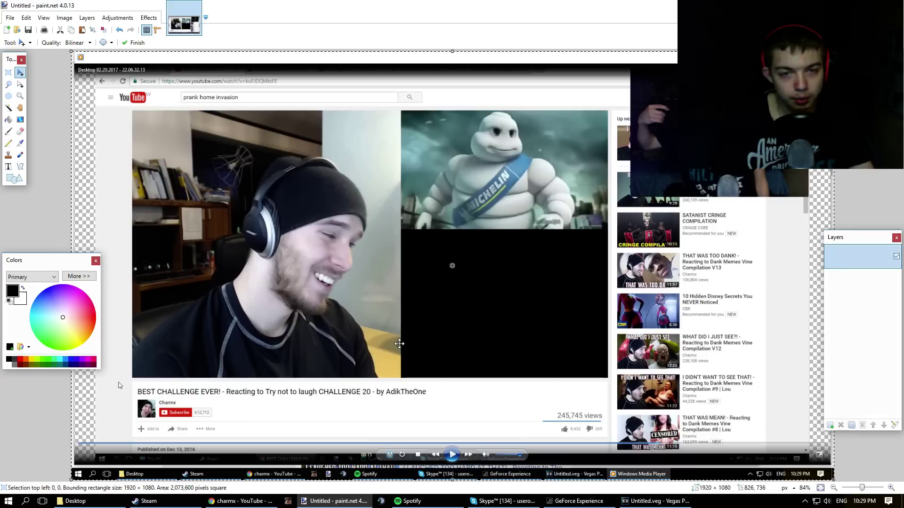
left_click(7, 30)
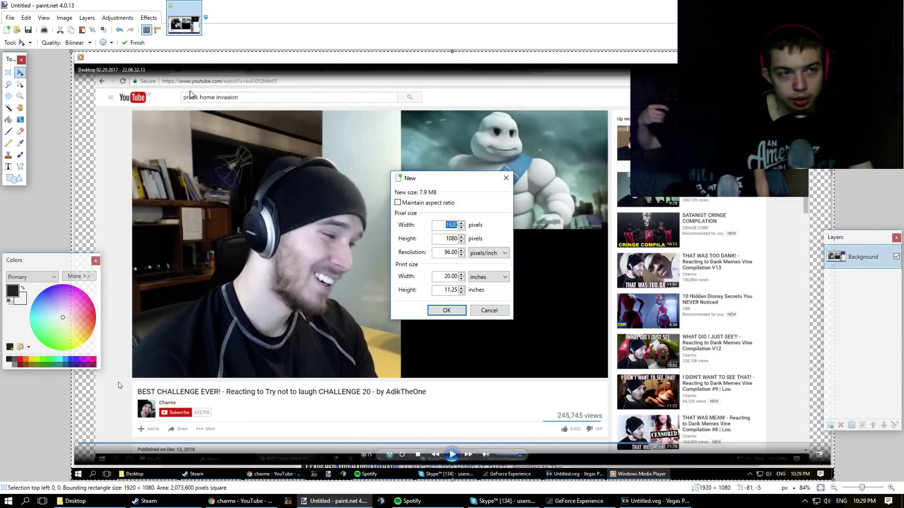
key("Return")
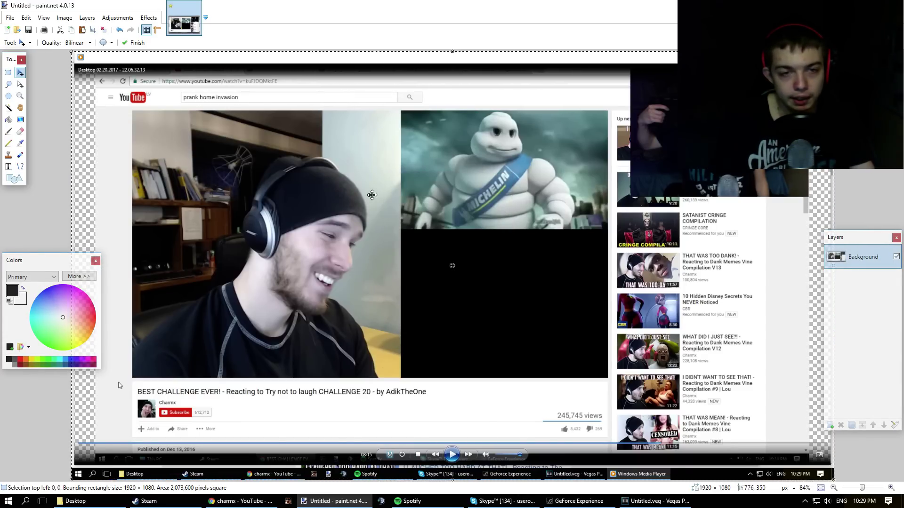
key("ctrl+z")
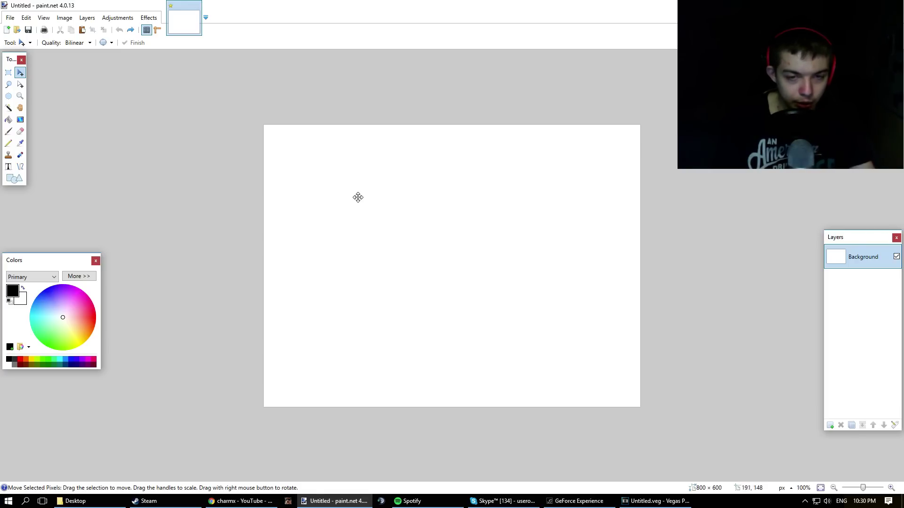
- Select all and paste the screenshot again, expanding the canvas to 1920×1080
key("ctrl+a")
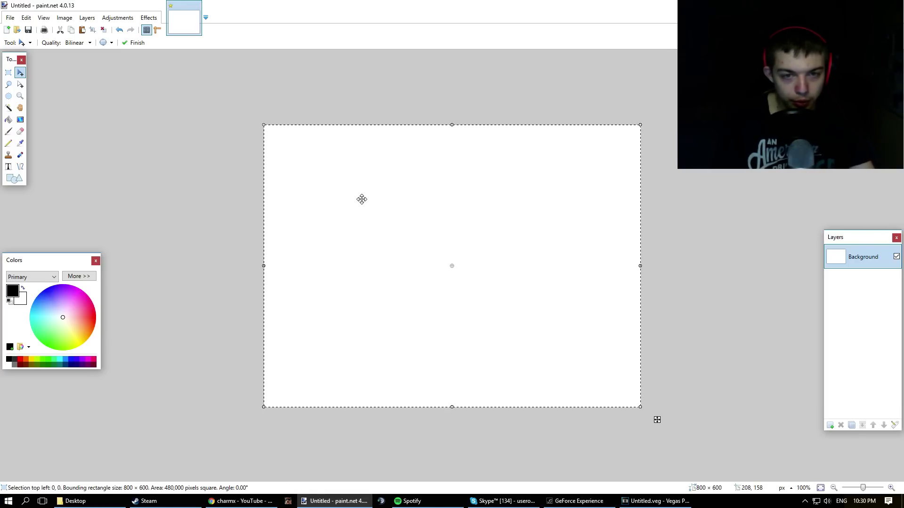
left_click(24, 18)
mouse_move(22, 18)
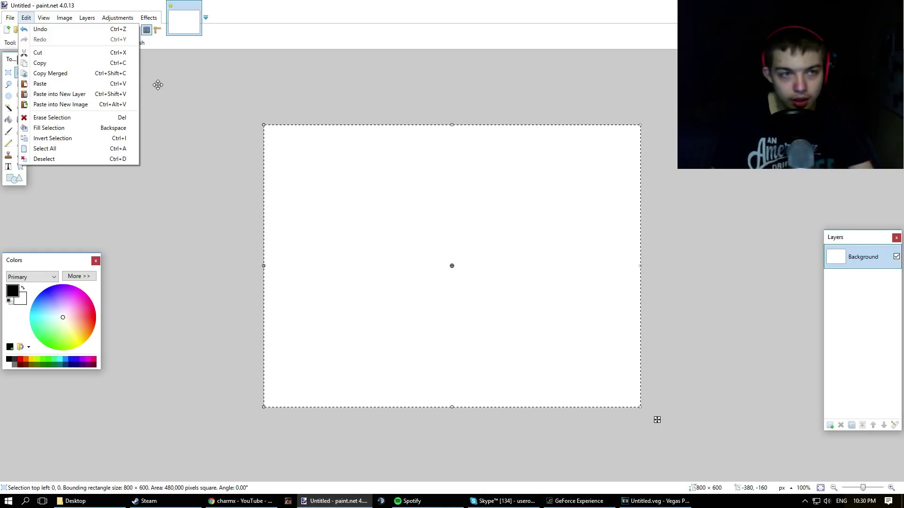
left_click(271, 140)
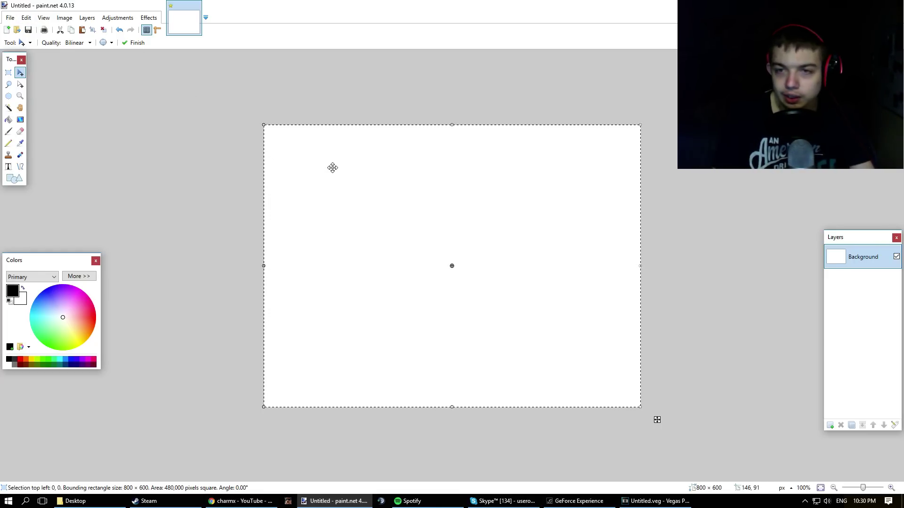
key("ctrl+v")
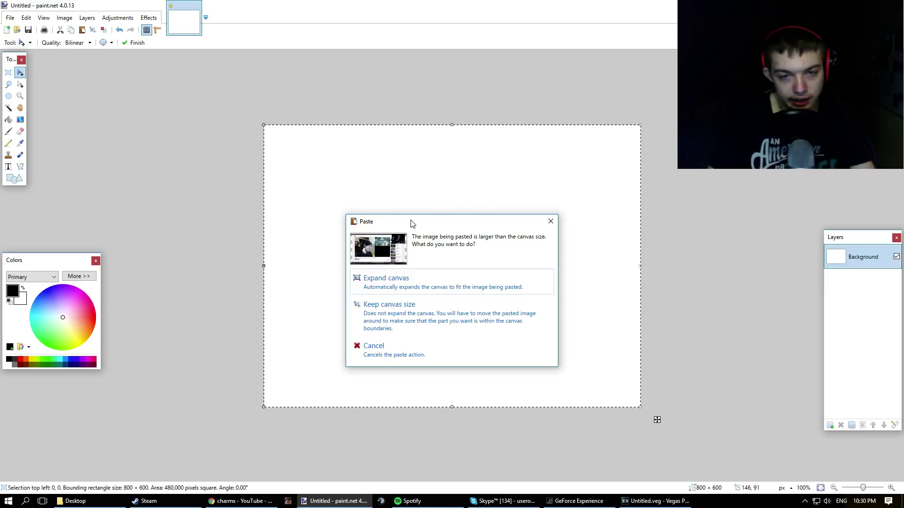
left_click(404, 283)
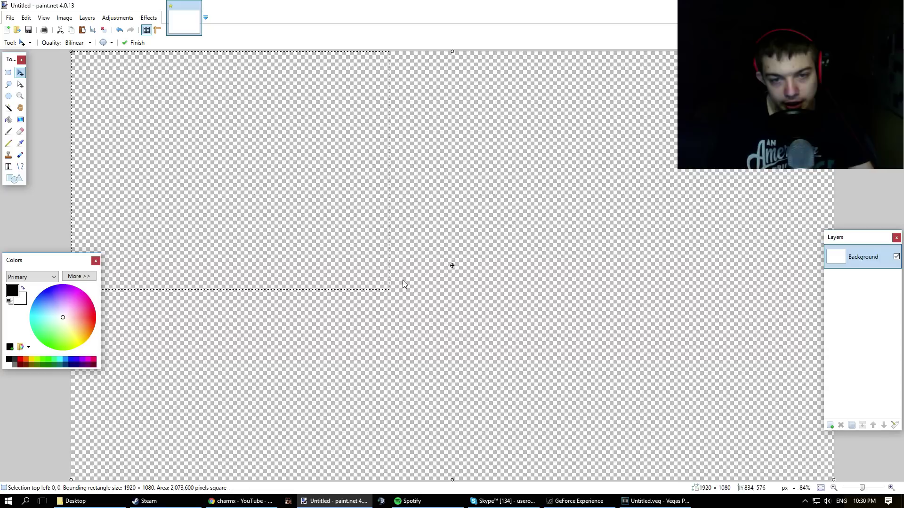
key("s")
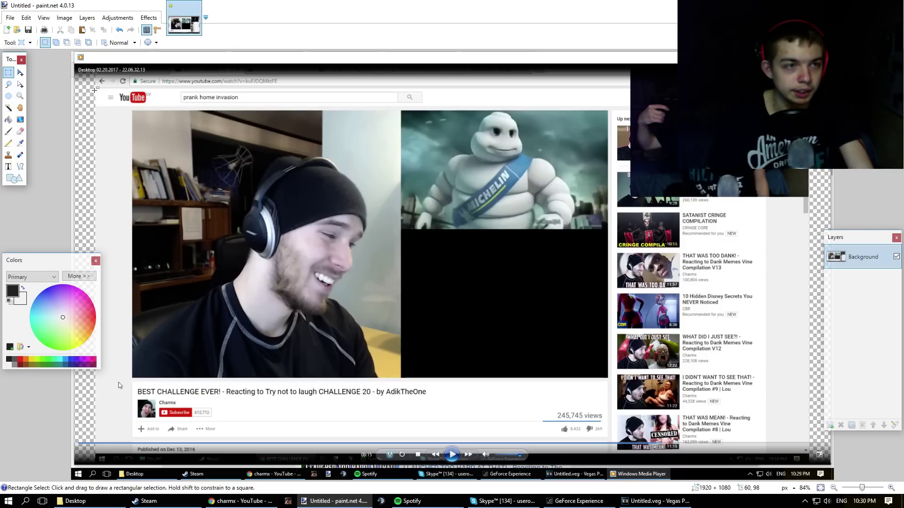
- Set up a new 1280×720 image with Maintain aspect ratio turned off
left_click(7, 30)
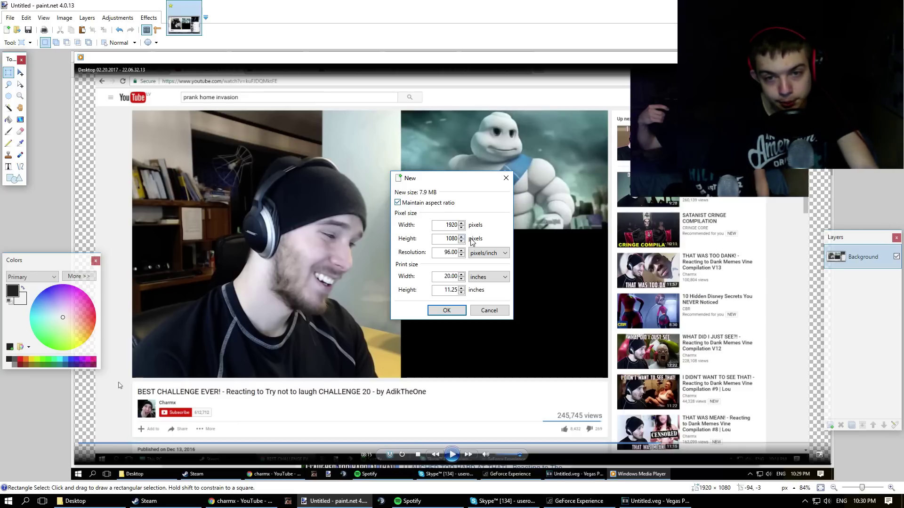
type("1280")
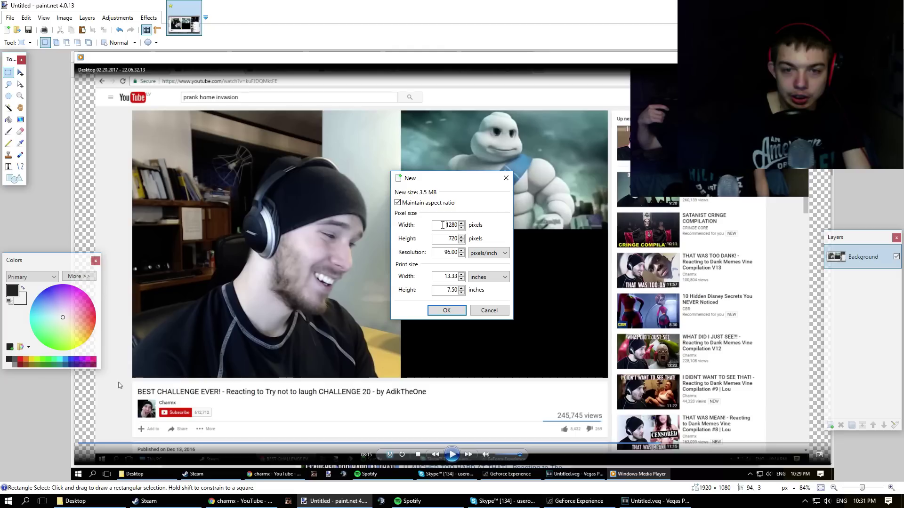
key("Tab")
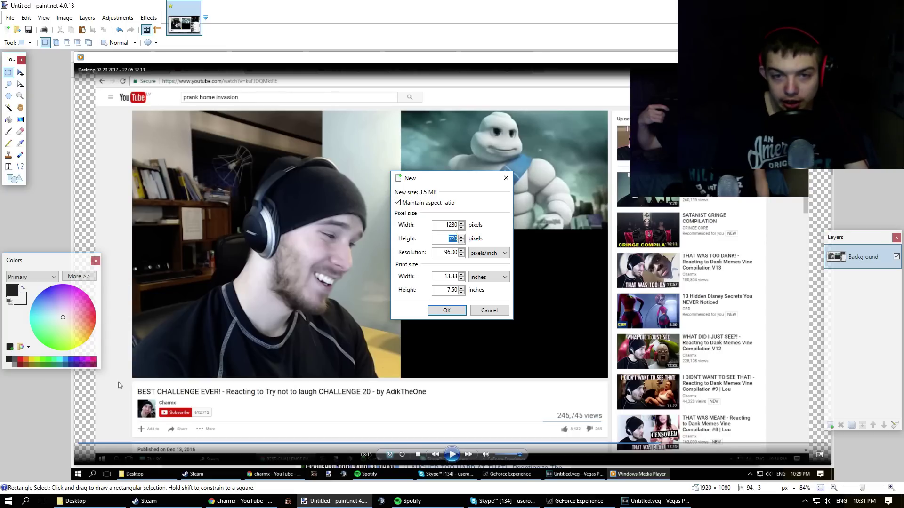
left_click(397, 203)
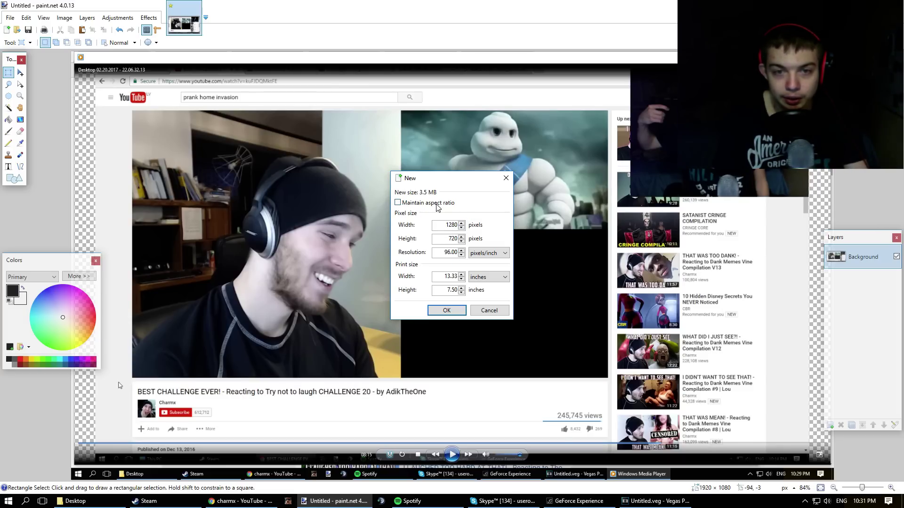
- Create the blank 1280×720 image and switch back to the screenshot
left_click(443, 310)
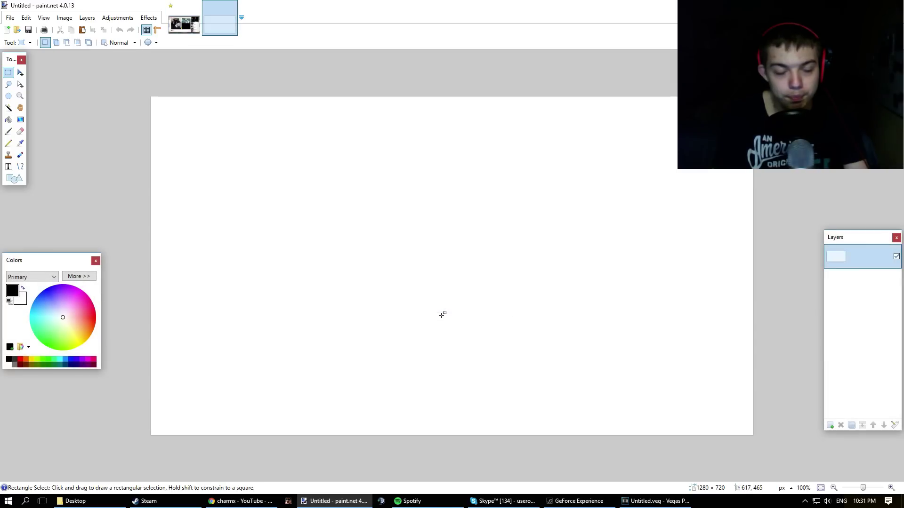
left_click(184, 26)
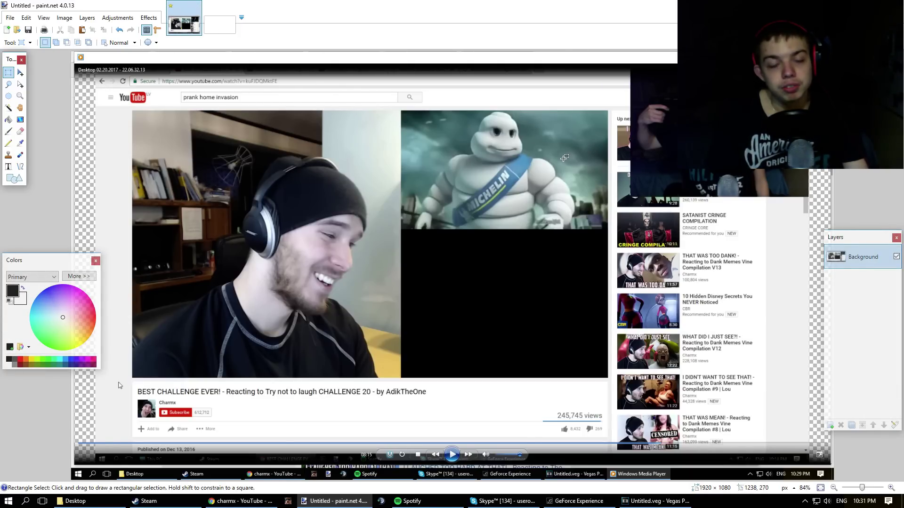
left_click(217, 26)
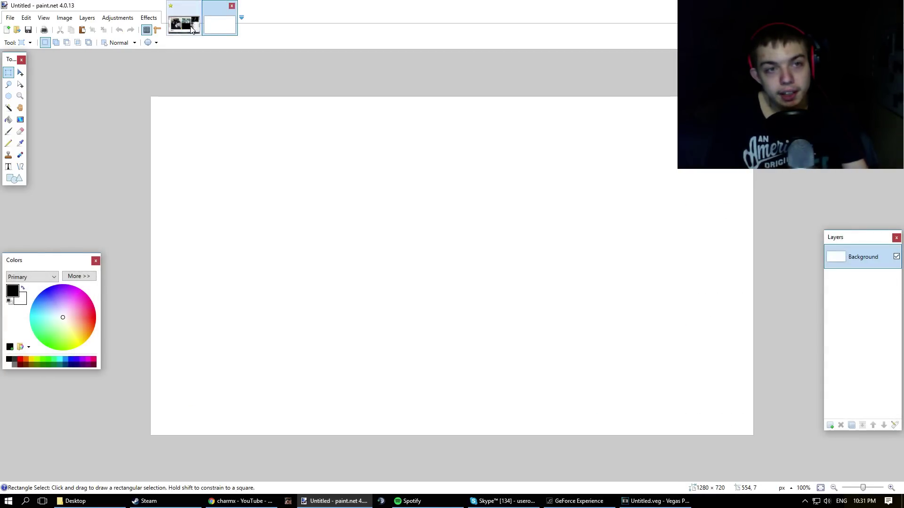
left_click(191, 30)
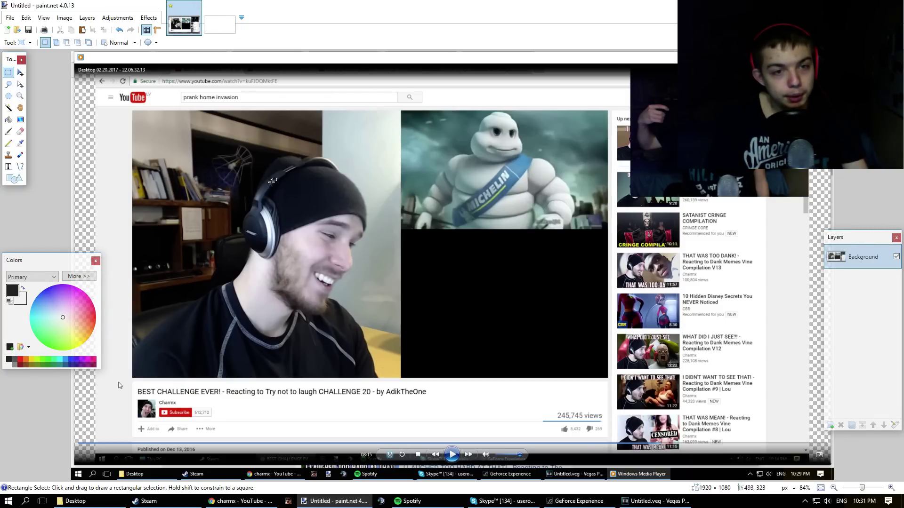
- Try a plain and a 16:9 fixed-ratio selection over the face, then discard them
left_click_drag(245, 190, 368, 320)
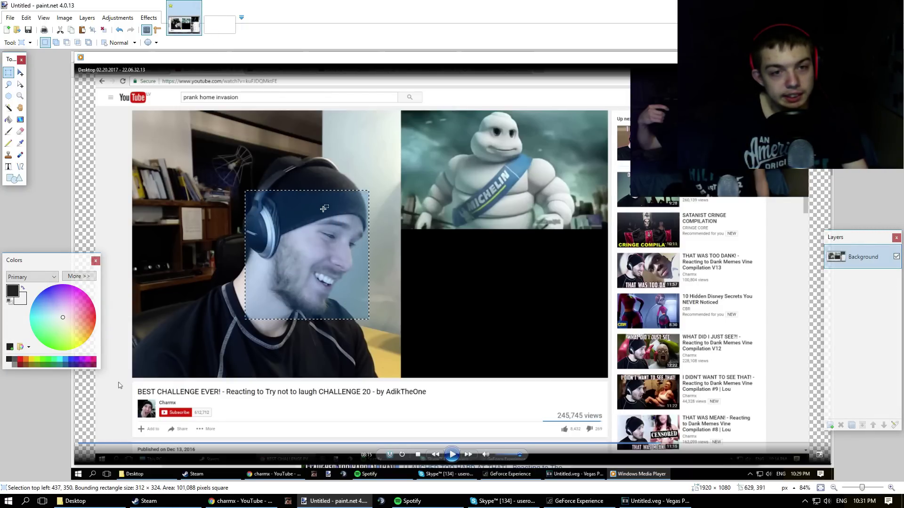
left_click(368, 207)
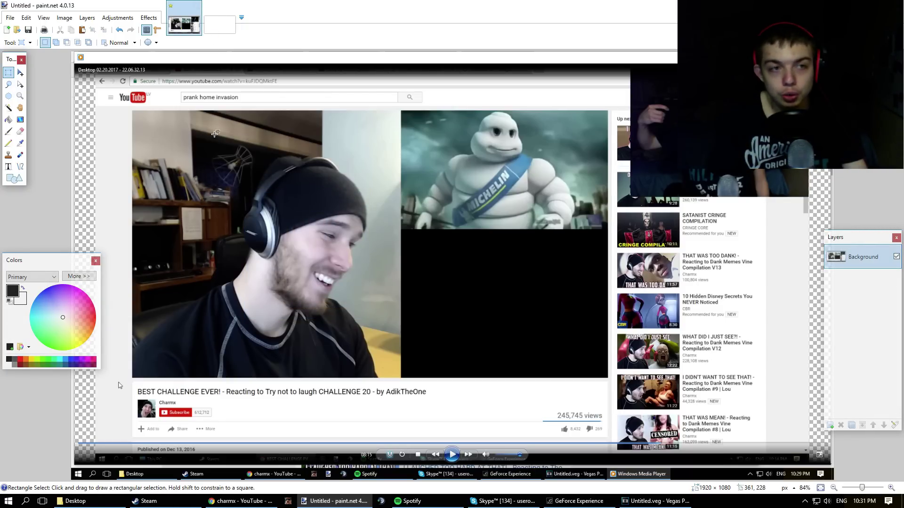
scroll(104, 43, "down", 1)
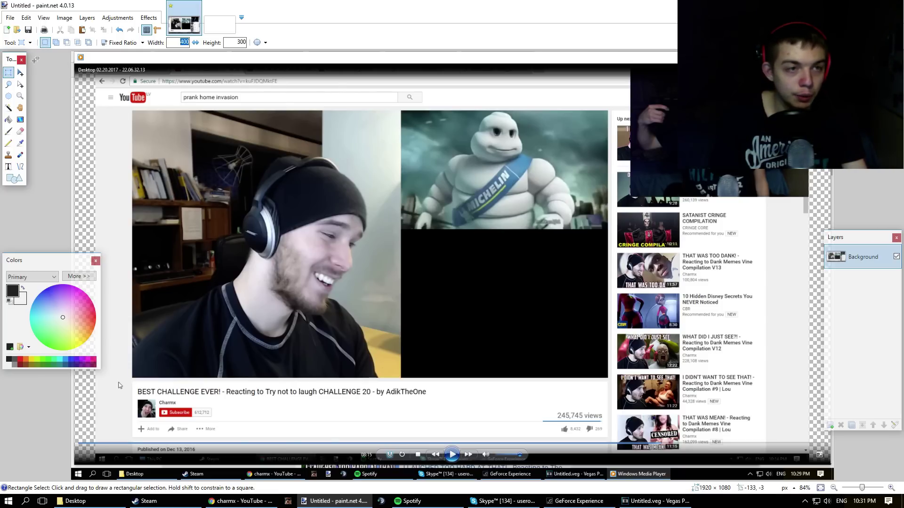
type("16")
left_click(233, 41)
type("9")
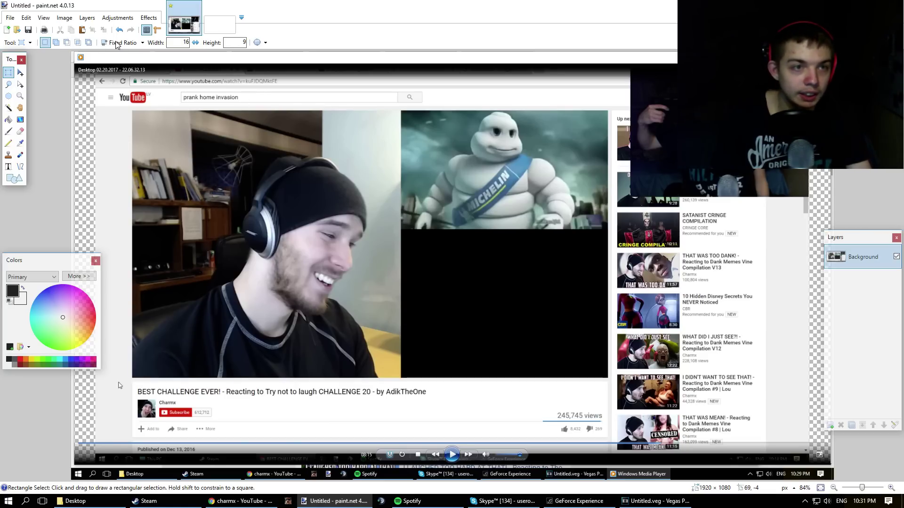
left_click(143, 43)
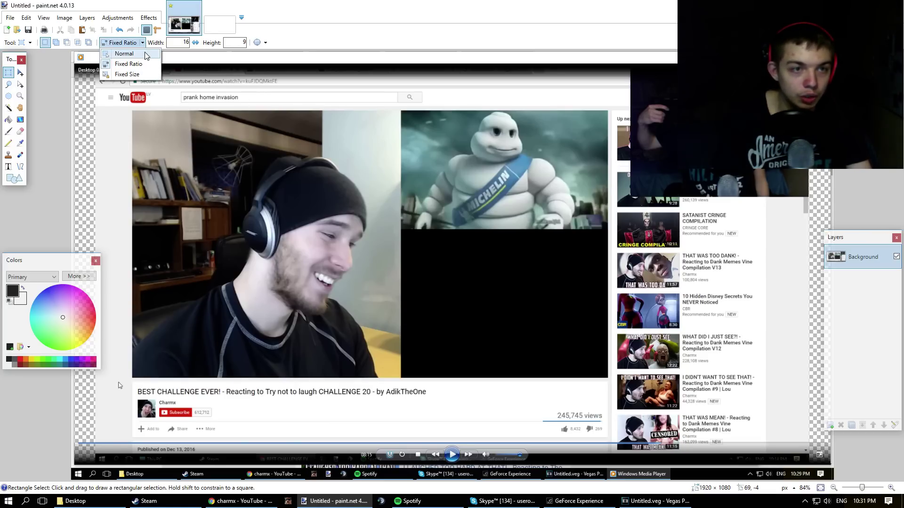
left_click_drag(197, 148, 395, 260)
left_click(408, 227)
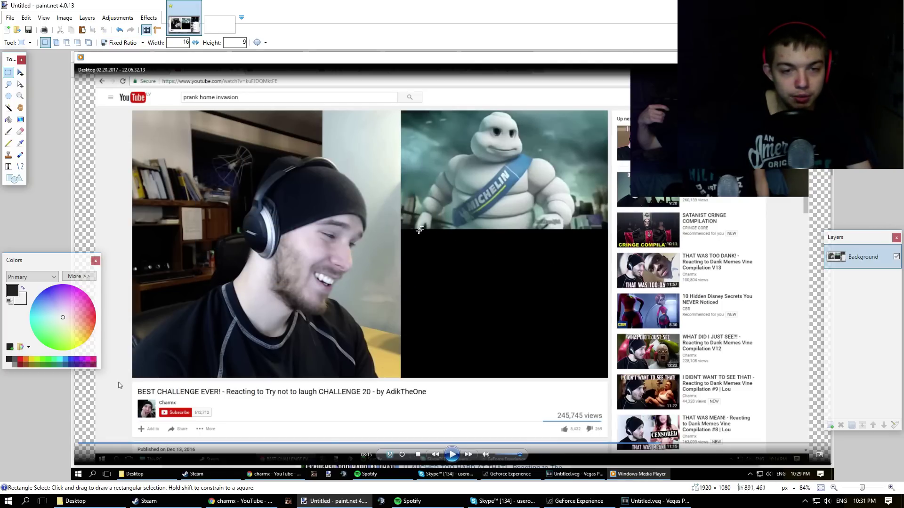
- Rectangle-select the man's face in Normal mode, copy it, and create a new 1280×720 image
left_click(121, 43)
left_click(118, 51)
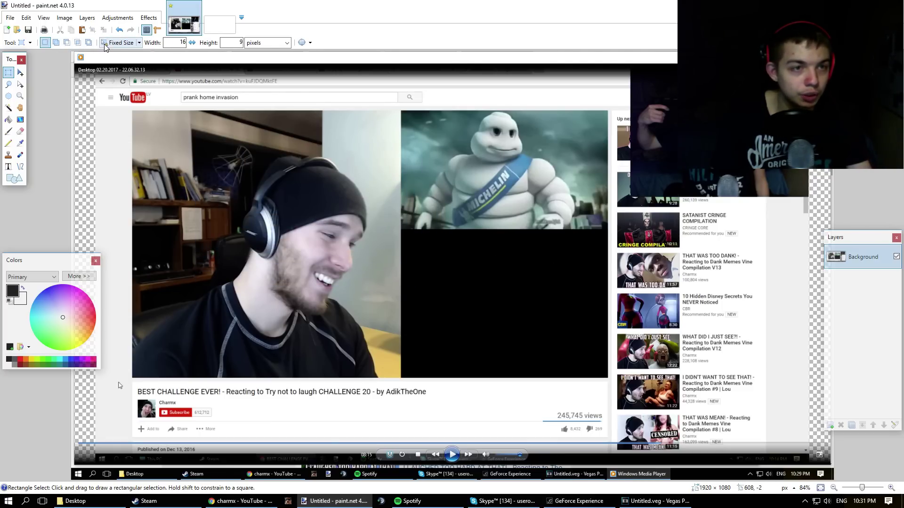
left_click_drag(361, 205, 302, 322)
key("ctrl+c")
key("ctrl+n")
key("Return")
- Paste the face, stretch it from the top-left across the 1280×720 canvas, and apply Auto-Level
key("ctrl+v")
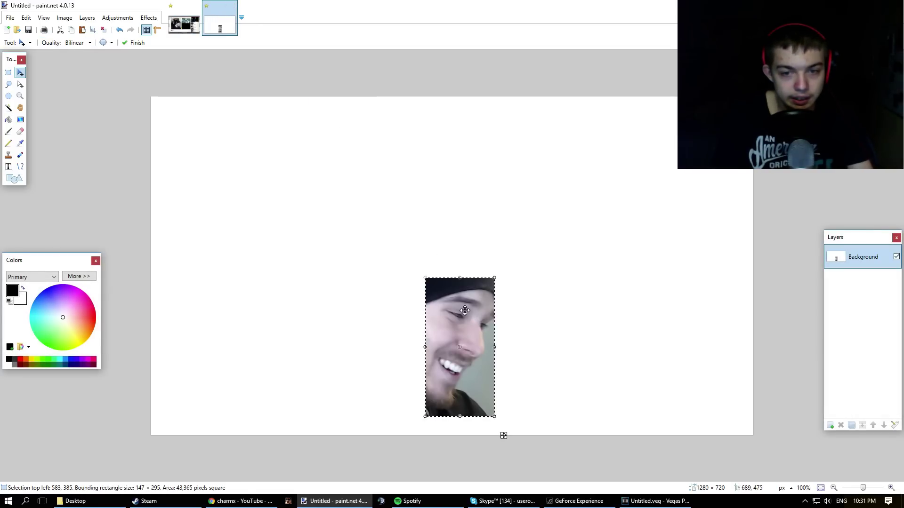
left_click_drag(473, 318, 198, 137)
left_click_drag(221, 237, 758, 438)
key("ctrl+d")
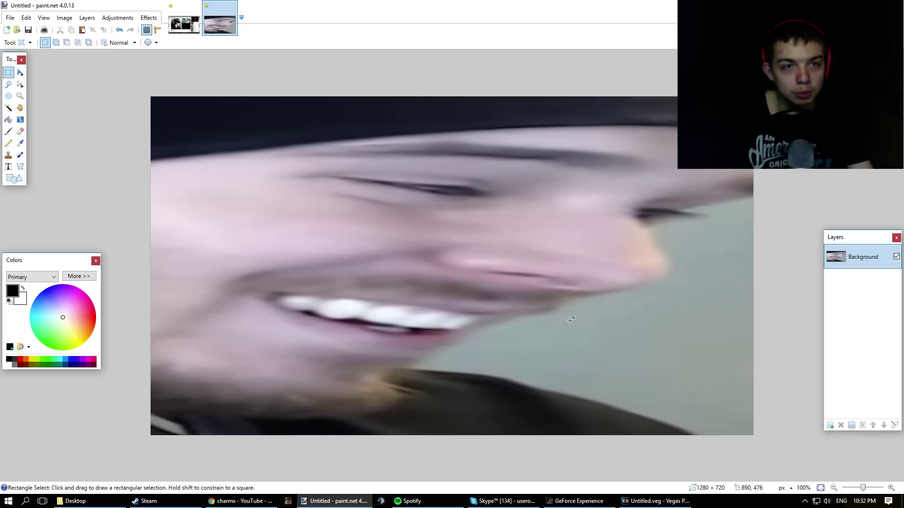
left_click(119, 20)
left_click(127, 29)
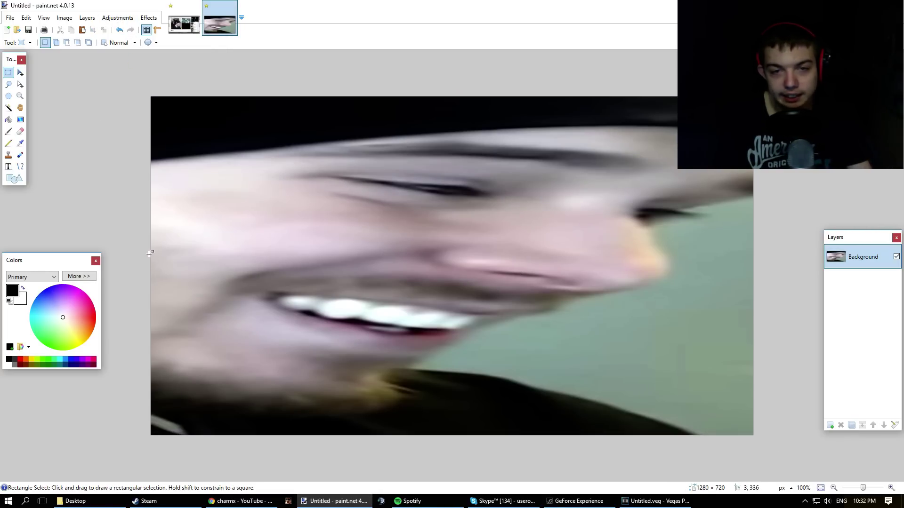
left_click(149, 18)
- Apply Brightness / Contrast to the face with brightness raised and contrast at 49
mouse_move(119, 18)
left_click(128, 50)
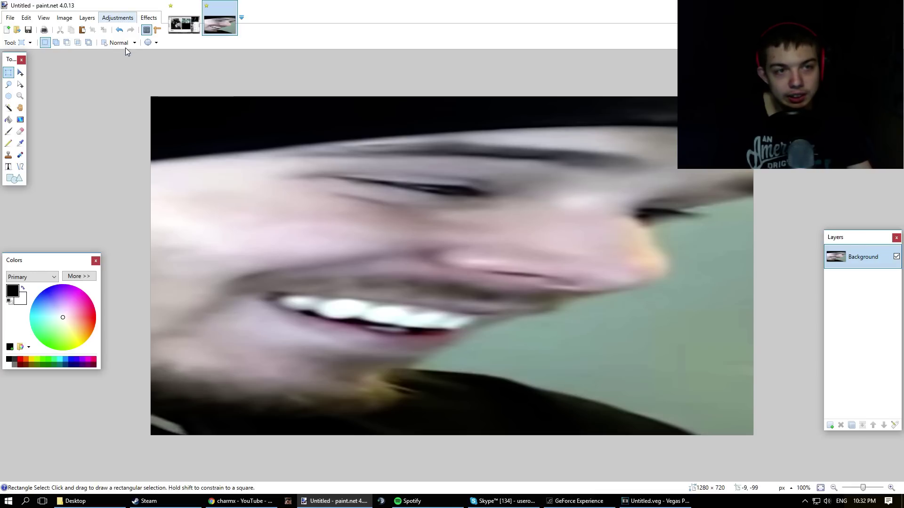
left_click_drag(429, 258, 478, 259)
left_click_drag(388, 203, 33, 226)
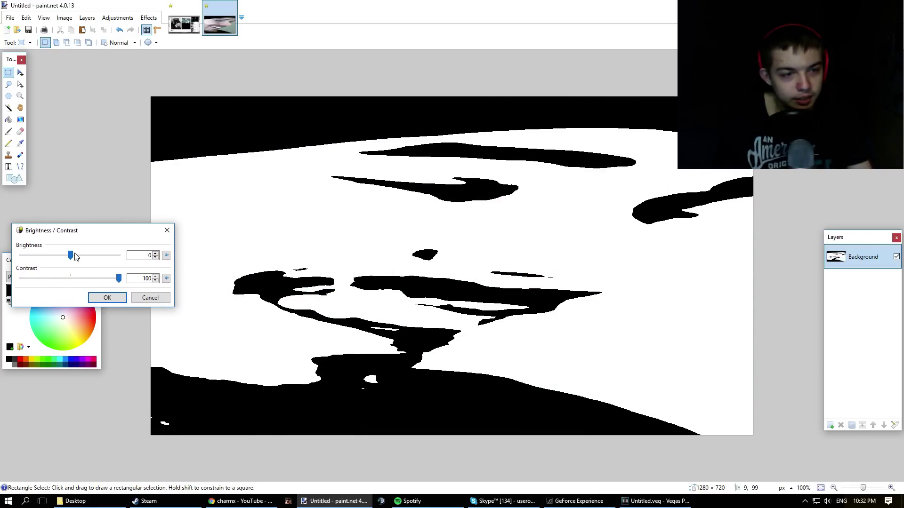
left_click_drag(70, 255, 235, 258)
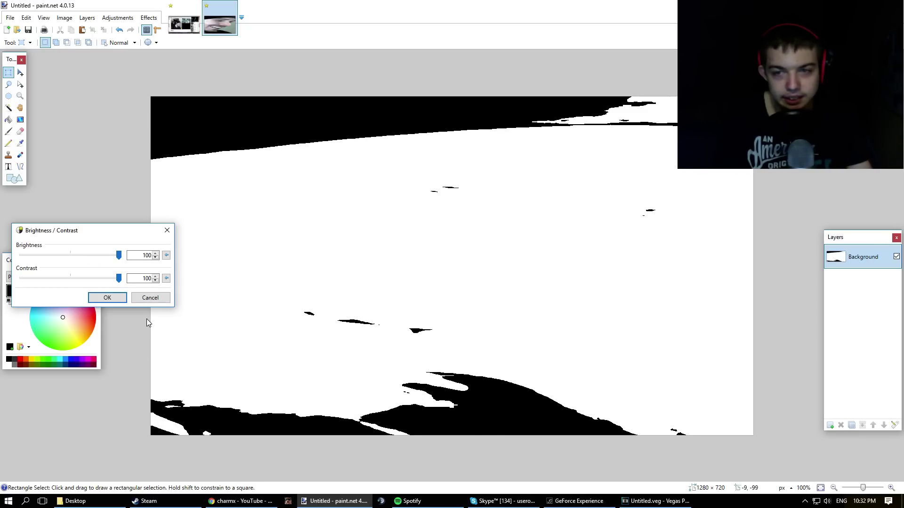
left_click_drag(119, 278, 79, 255)
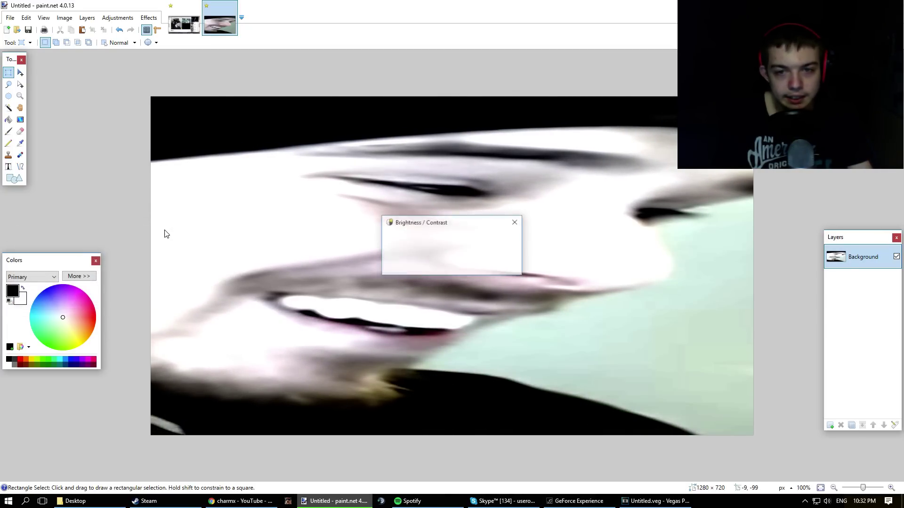
- Zoom into the screenshot's webcam area and lasso around the man, his arm and the gun
left_click(184, 23)
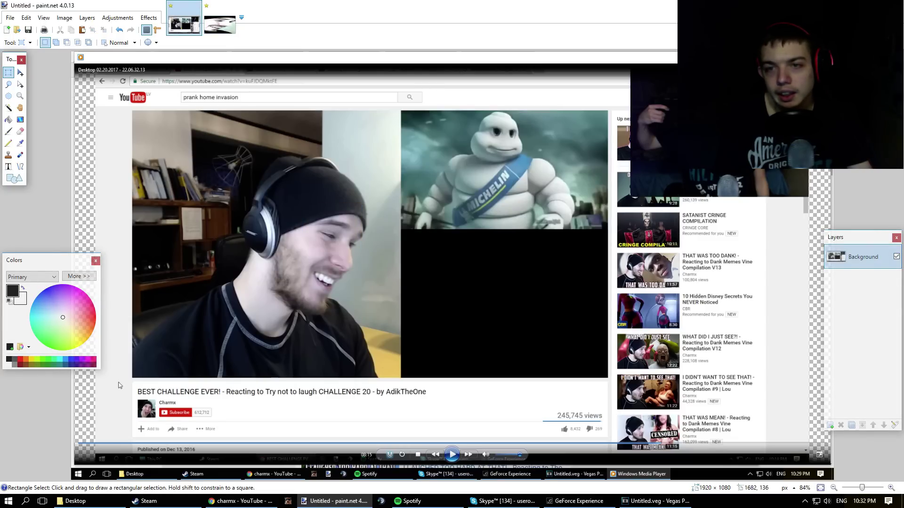
scroll(658, 241, "up", 5)
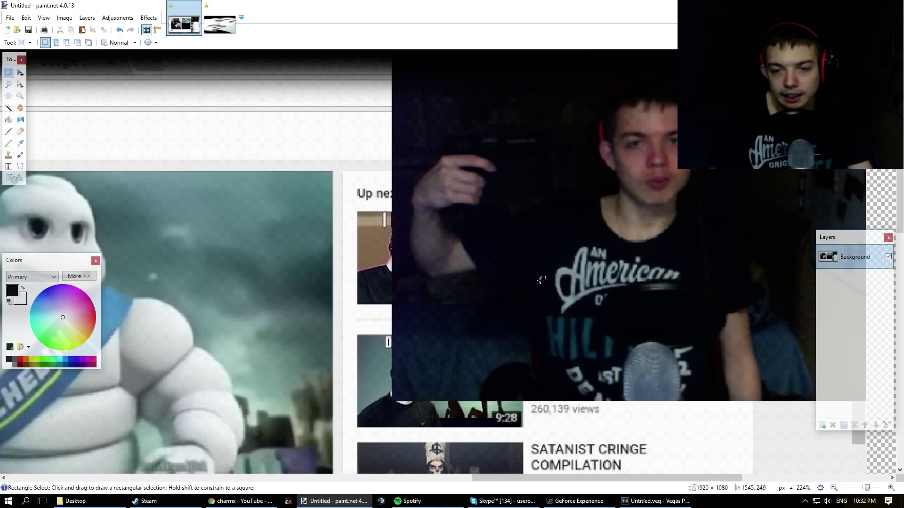
key("s")
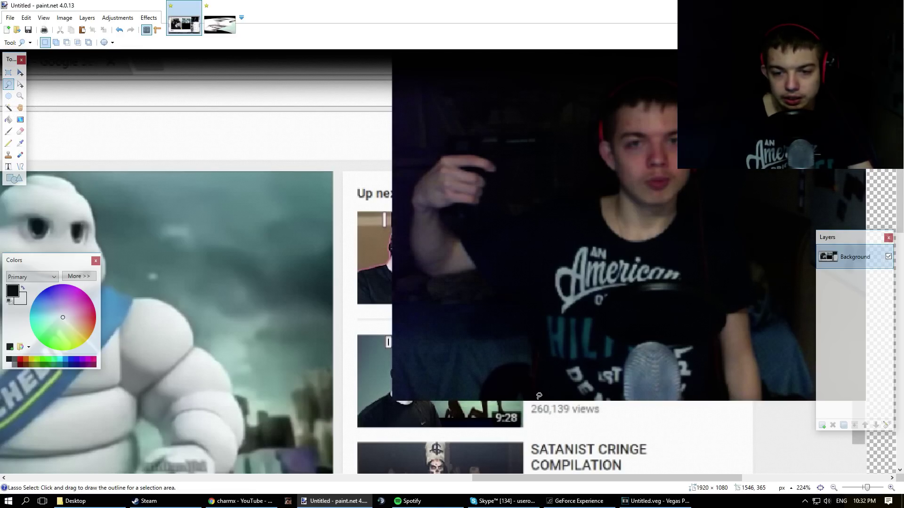
mouse_move(538, 400)
left_mouse_down()
mouse_move(541, 319)
mouse_move(530, 297)
mouse_move(474, 269)
mouse_move(427, 273)
mouse_move(418, 259)
mouse_move(416, 202)
mouse_move(435, 170)
mouse_move(453, 163)
mouse_move(450, 144)
mouse_move(552, 130)
mouse_move(552, 148)
mouse_move(503, 166)
mouse_move(482, 227)
mouse_move(637, 364)
mouse_move(689, 231)
mouse_move(498, 112)
mouse_move(713, 185)
mouse_move(753, 301)
left_mouse_up()
left_click(762, 316)
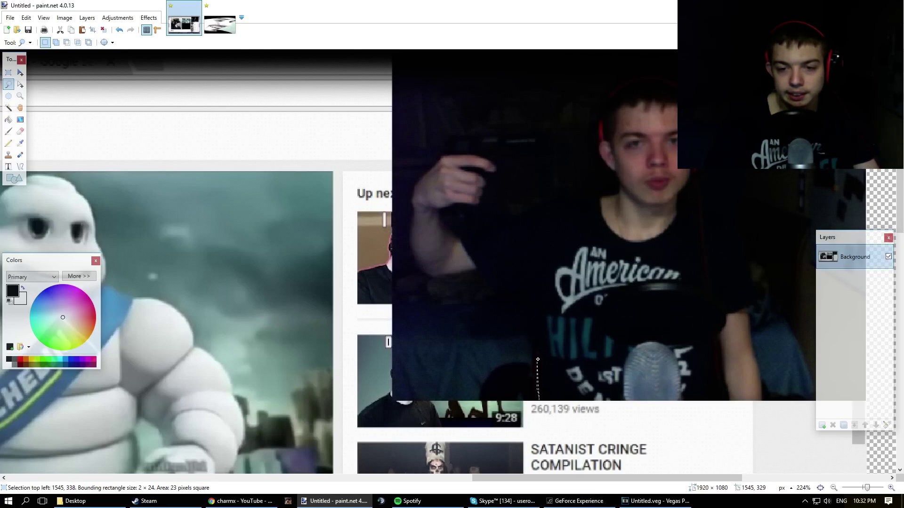
mouse_move(543, 287)
left_mouse_down()
mouse_move(498, 289)
mouse_move(476, 267)
mouse_move(427, 276)
mouse_move(412, 245)
mouse_move(415, 186)
mouse_move(445, 154)
mouse_move(447, 137)
mouse_move(550, 135)
mouse_move(553, 154)
mouse_move(504, 160)
mouse_move(500, 179)
mouse_move(485, 180)
mouse_move(473, 206)
mouse_move(450, 206)
mouse_move(444, 228)
mouse_move(455, 237)
mouse_move(535, 206)
mouse_move(618, 195)
mouse_move(591, 149)
mouse_move(601, 100)
mouse_move(615, 81)
mouse_move(666, 74)
mouse_move(677, 91)
mouse_move(703, 100)
mouse_move(717, 146)
mouse_move(680, 193)
mouse_move(742, 244)
mouse_move(759, 401)
left_mouse_up()
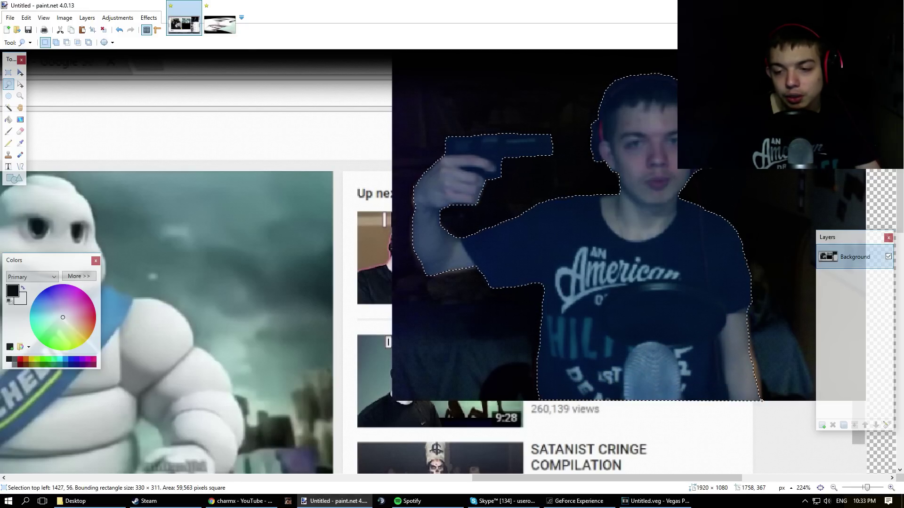
- Paste the outlined person onto the face background, enlarge it and shift it toward the centre
left_click(220, 28)
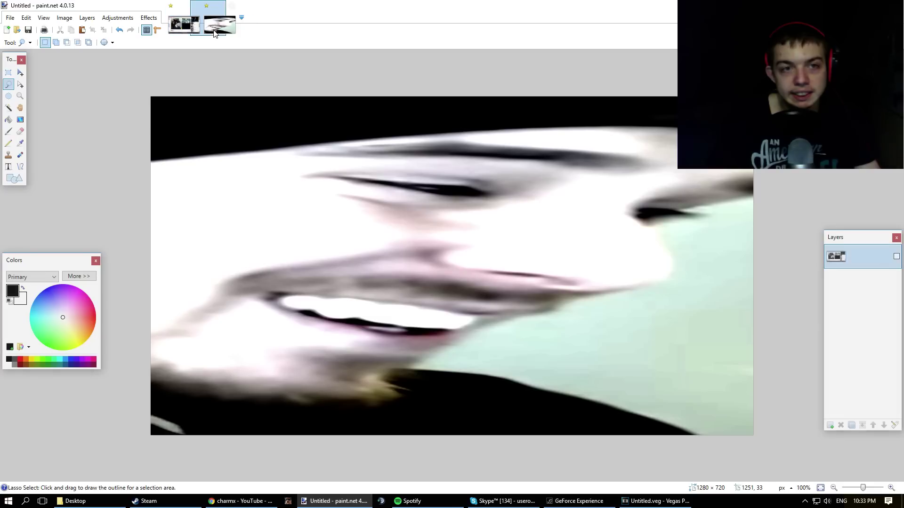
key("ctrl+v")
left_click_drag(598, 270, 436, 445)
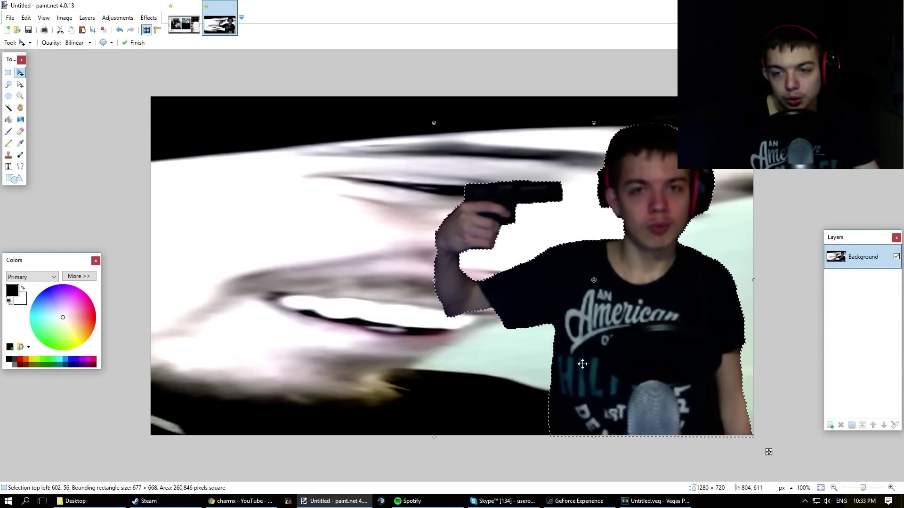
left_click_drag(635, 335, 468, 340)
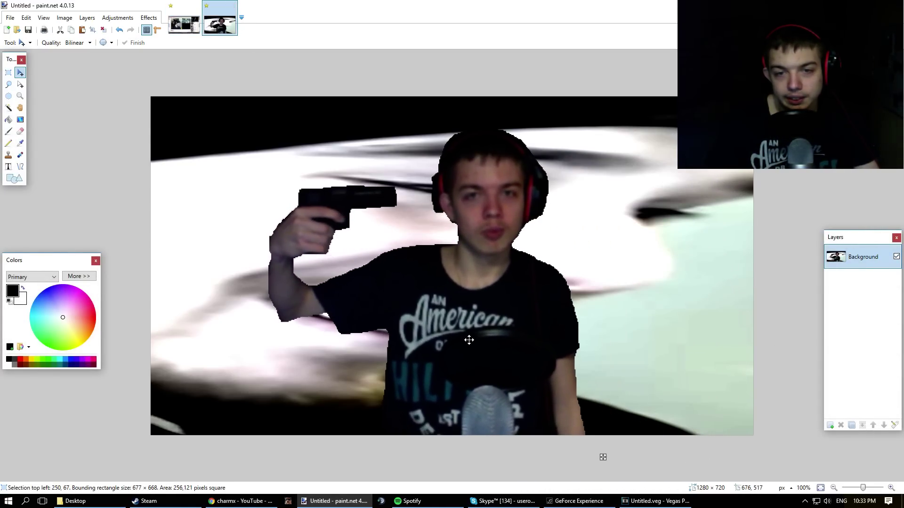
- Apply Effects > Artistic > Ink Sketch to the pasted person and deselect it
left_click(148, 18)
mouse_move(170, 30)
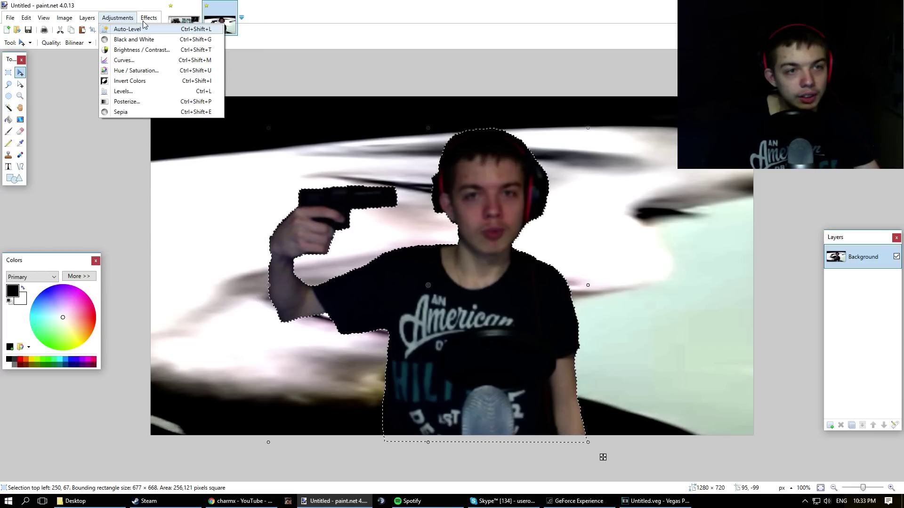
left_click(149, 17)
left_click(149, 17)
mouse_move(160, 29)
left_click(215, 29)
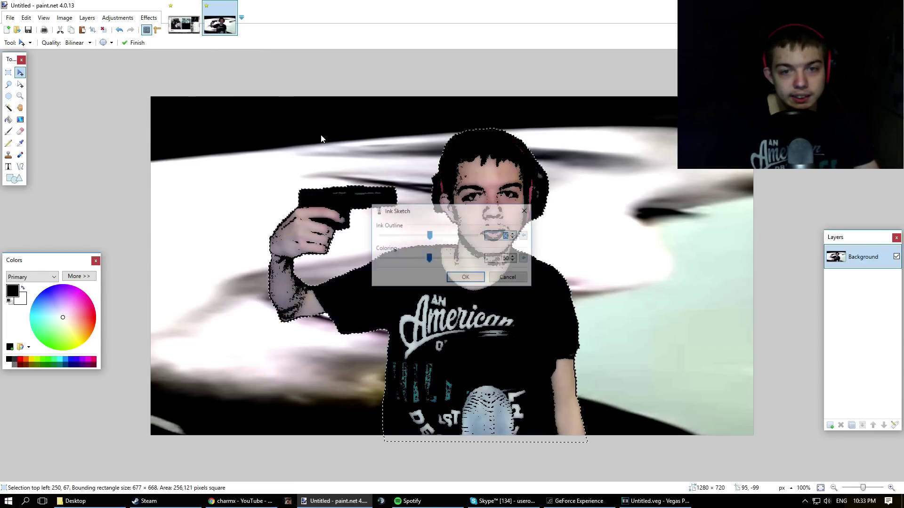
left_click_drag(445, 213, 758, 214)
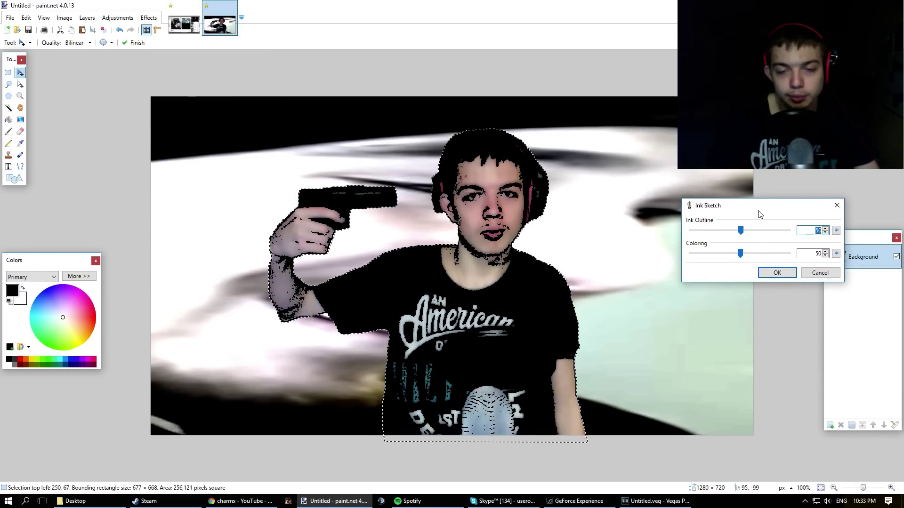
left_click(775, 273)
key("ctrl+d")
- Move the Layers panel beside the colours panel and add a new empty layer
key("s")
scroll(679, 245, "down", 3)
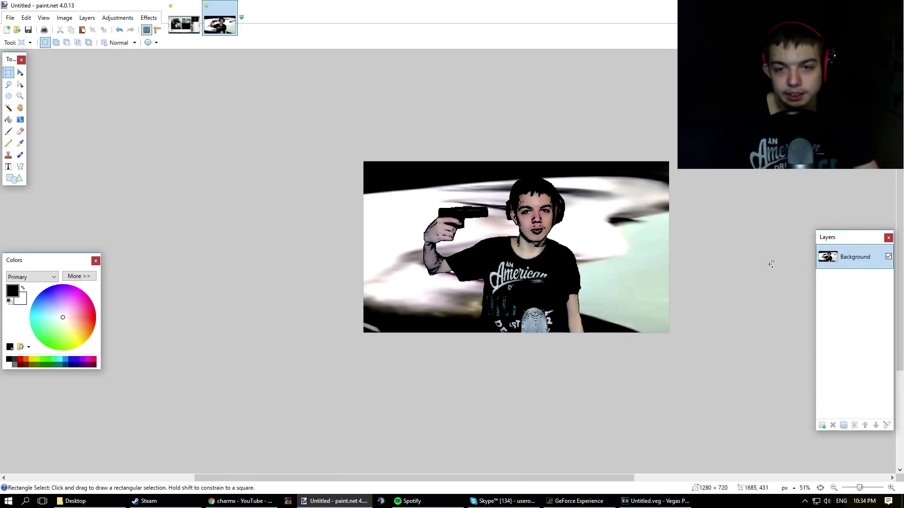
scroll(611, 203, "up", 2)
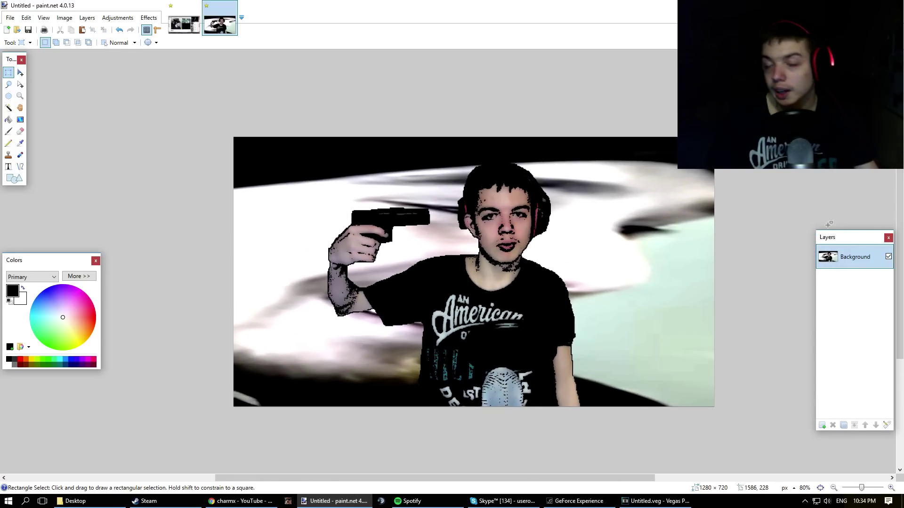
left_click_drag(836, 236, 85, 182)
left_click(72, 371)
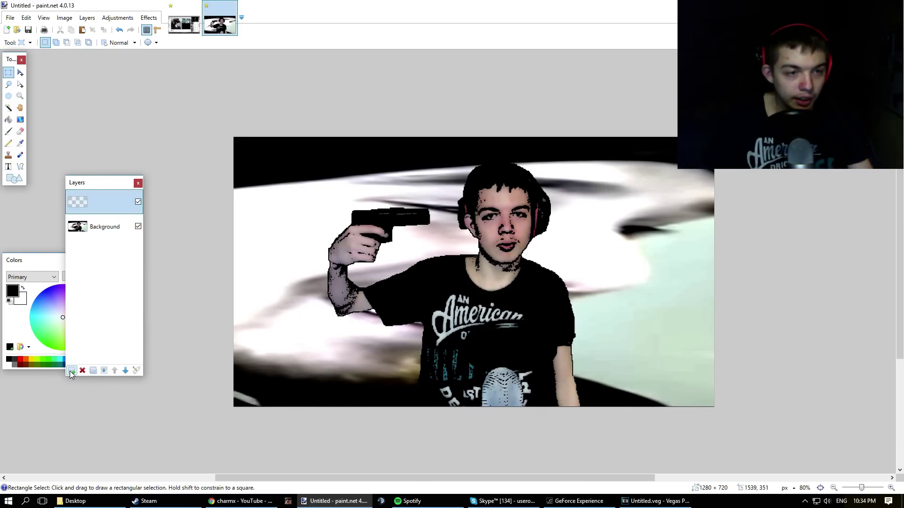
- Search Google Images for 'muzzle flash' in a new Chrome tab, then return to paint.net
key("alt+Tab")
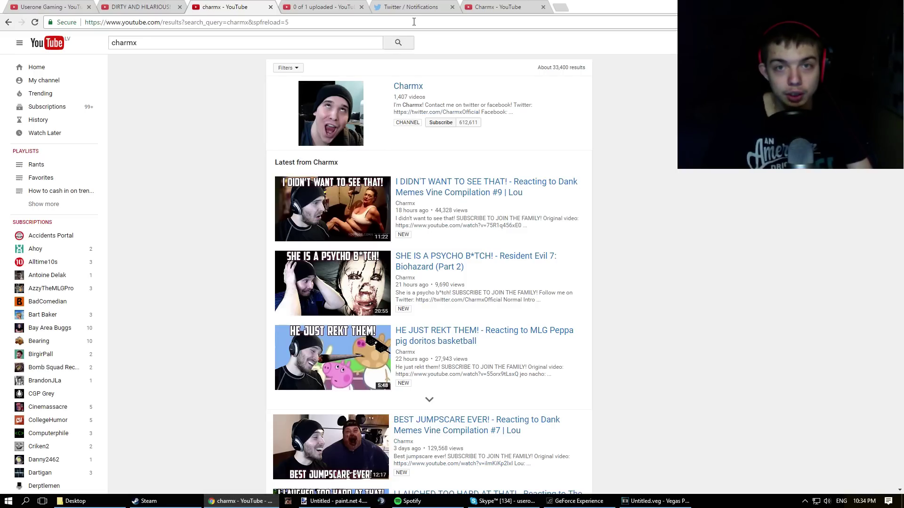
left_click(443, 6)
left_click(420, 24)
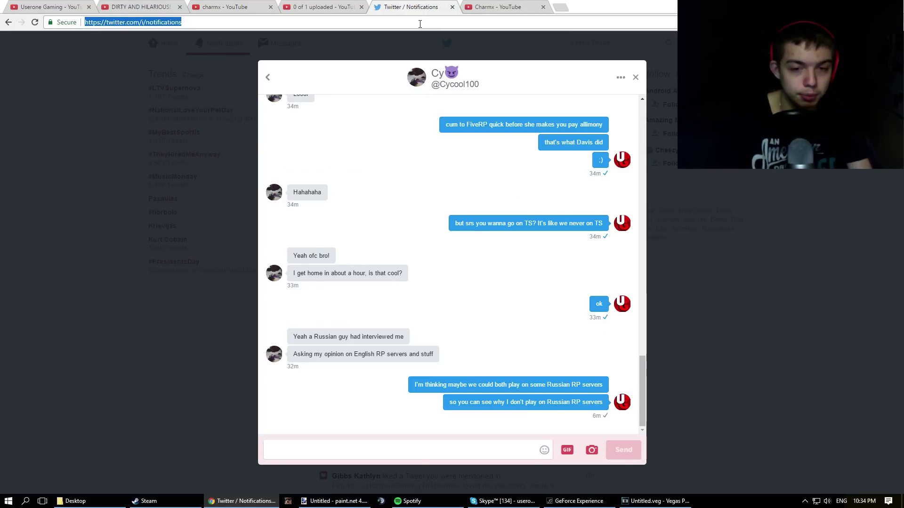
left_click(561, 6)
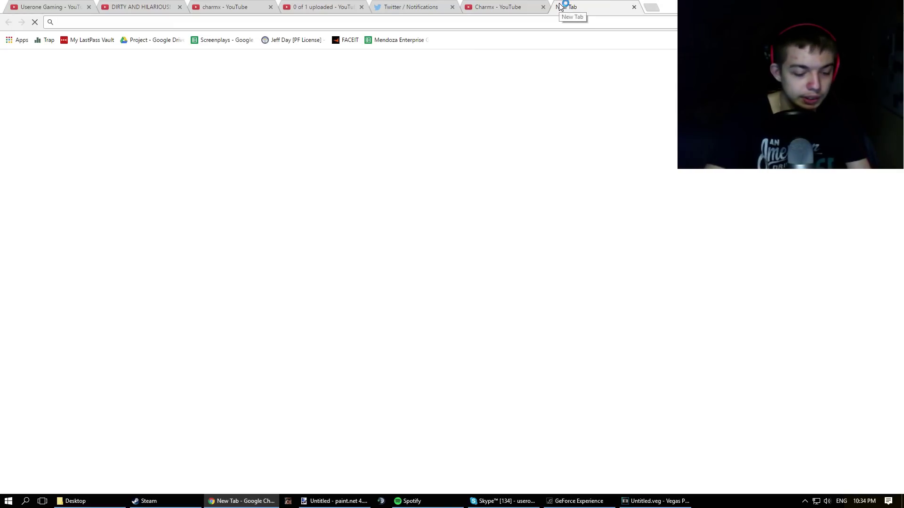
type("muzzle")
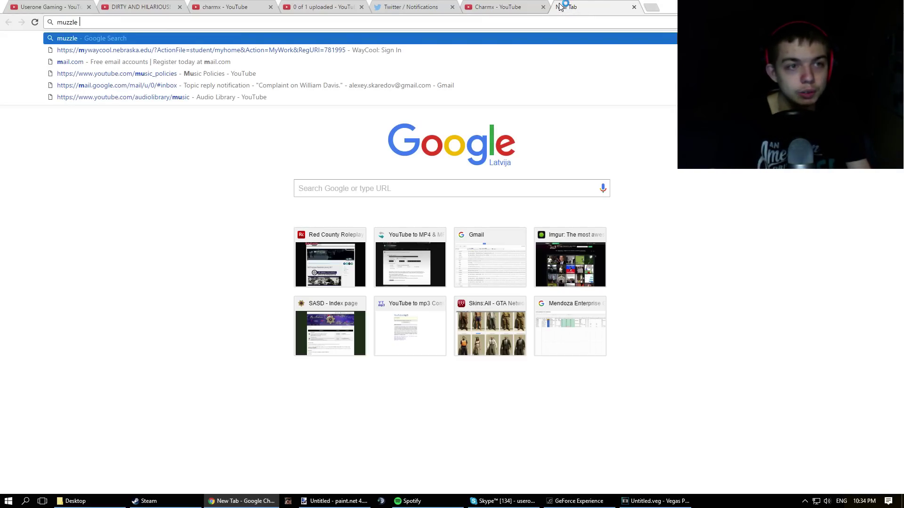
type(" flash")
key("Return")
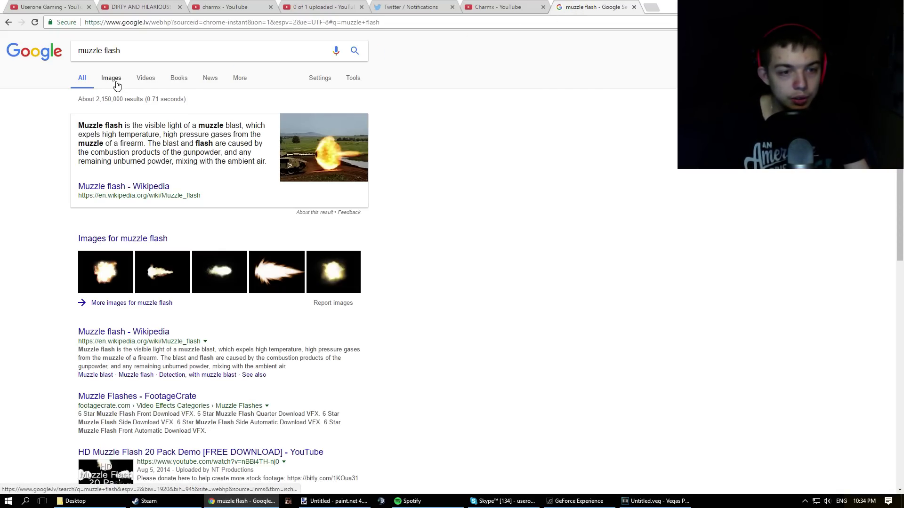
left_click(113, 83)
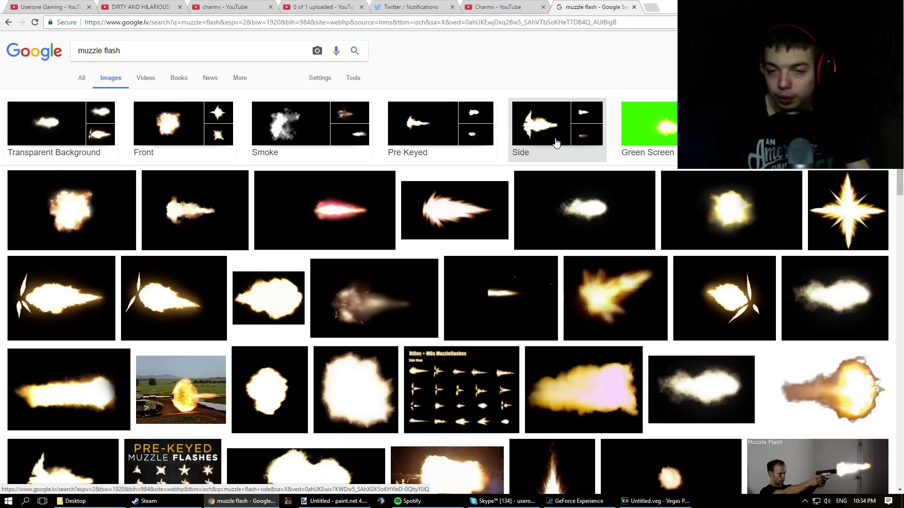
key("alt+Tab")
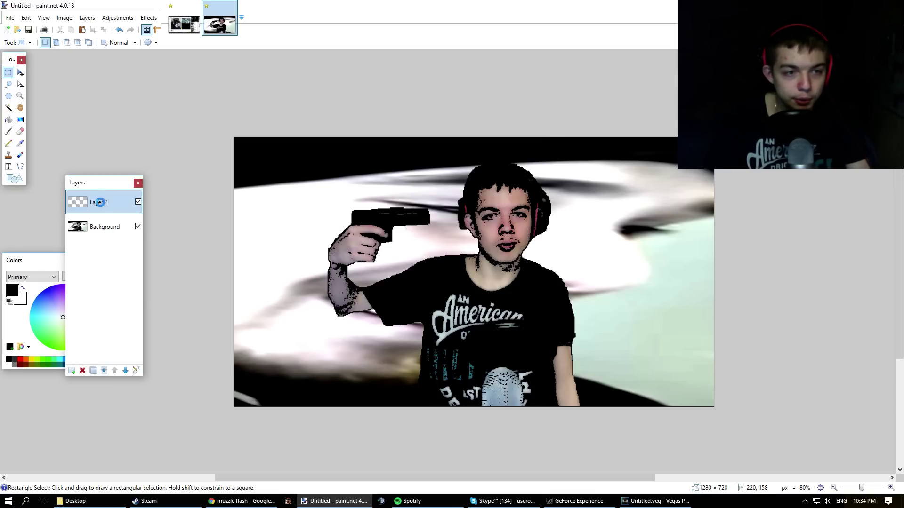
- Set the empty Layer 2's blending mode to Additive, then return to the Chrome muzzle flash results
double_click(100, 202)
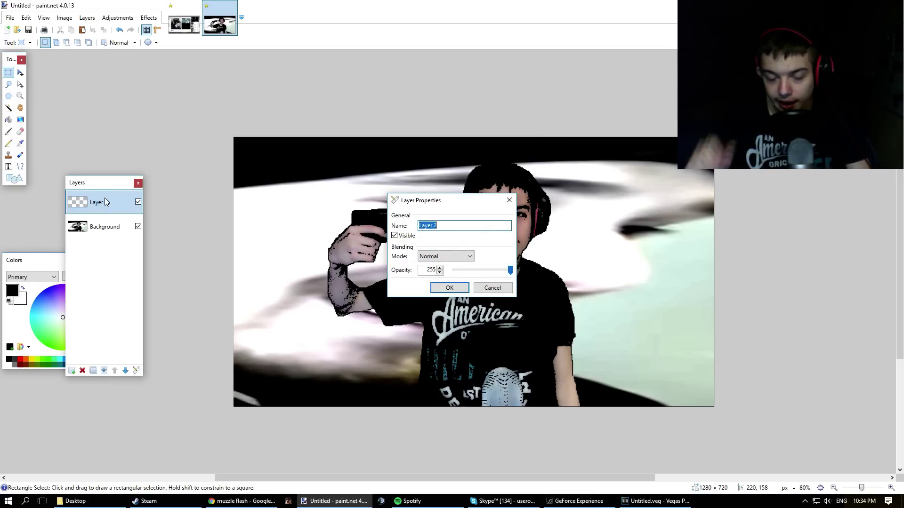
left_click(445, 256)
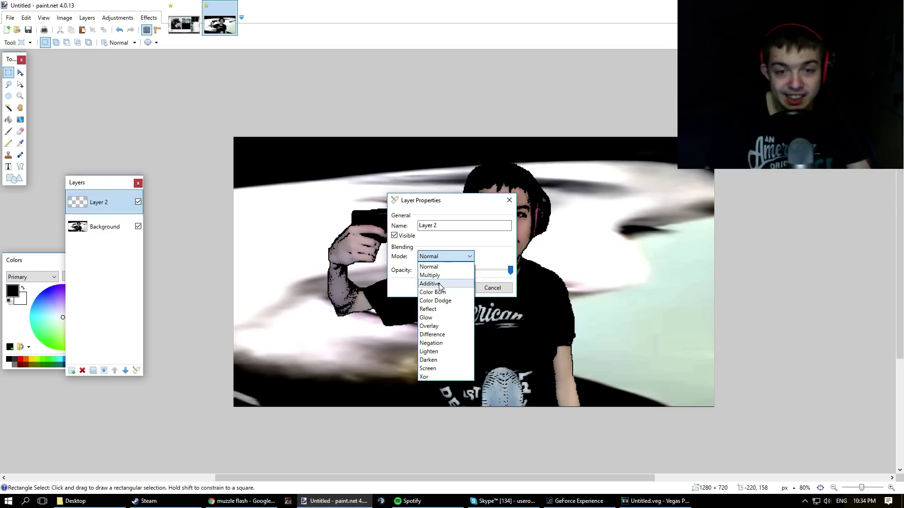
left_click(440, 284)
left_click(443, 288)
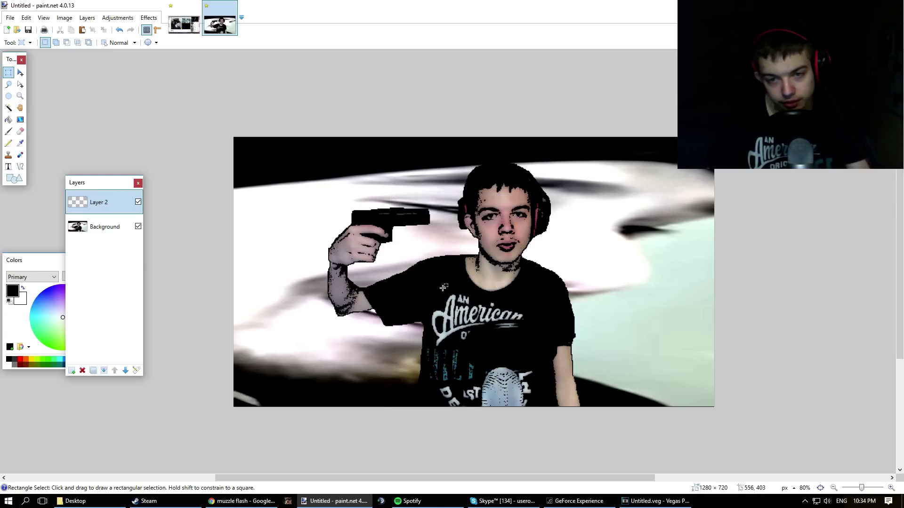
key("alt+Tab")
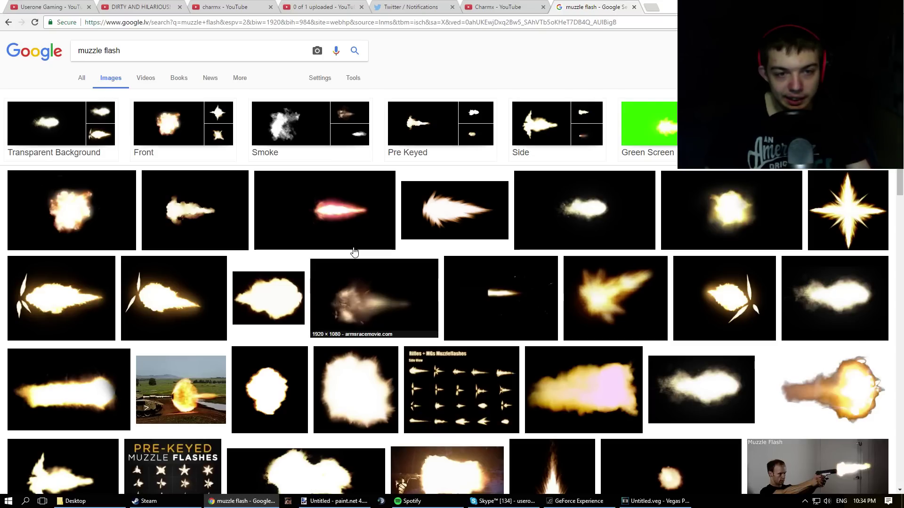
- Open the sideways muzzle flash image full-size in Chrome and copy it for paint.net
left_click(199, 215)
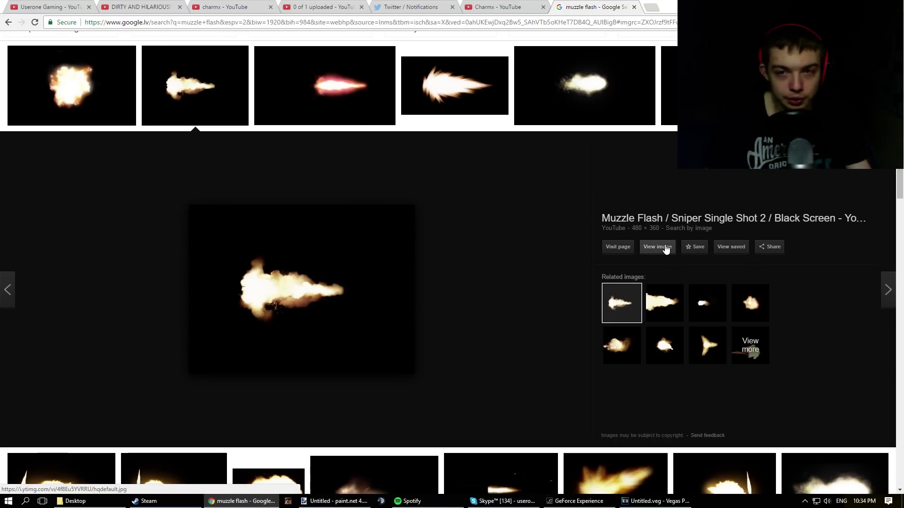
left_click(666, 248)
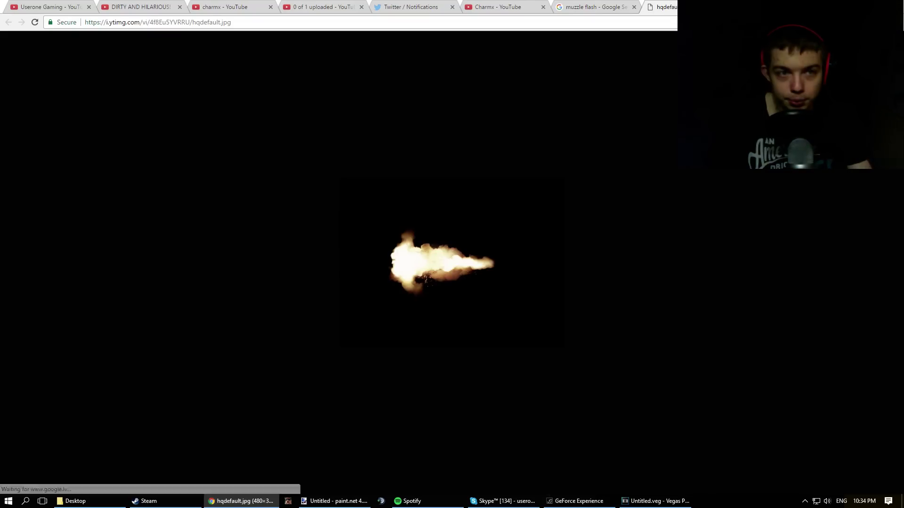
right_click(451, 250)
left_click(478, 278)
key("alt+Tab")
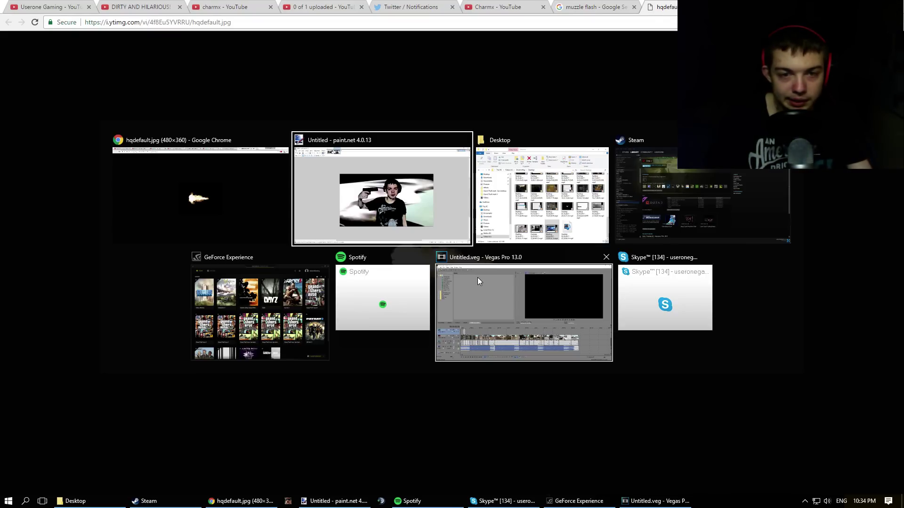
- Paste the muzzle flash onto Layer 2, position it at the gun barrel's tip, and deselect
key("ctrl+v")
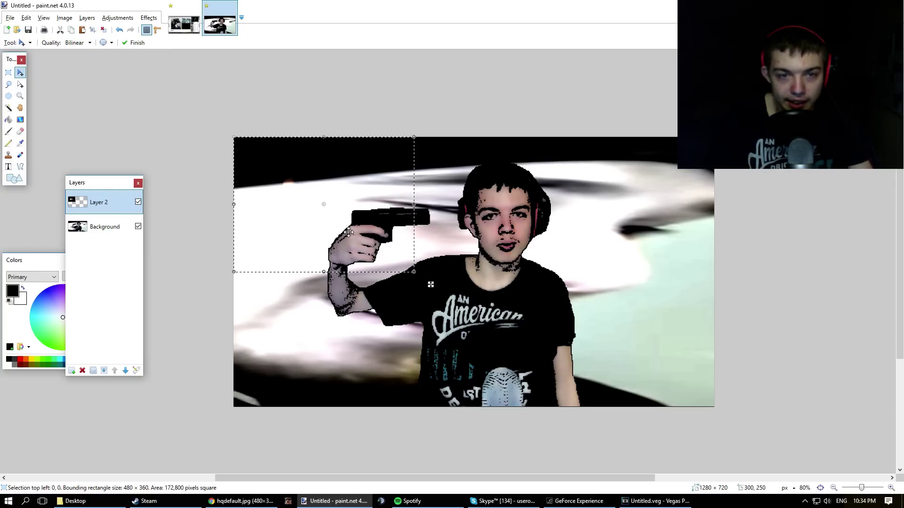
left_click_drag(353, 234, 500, 241)
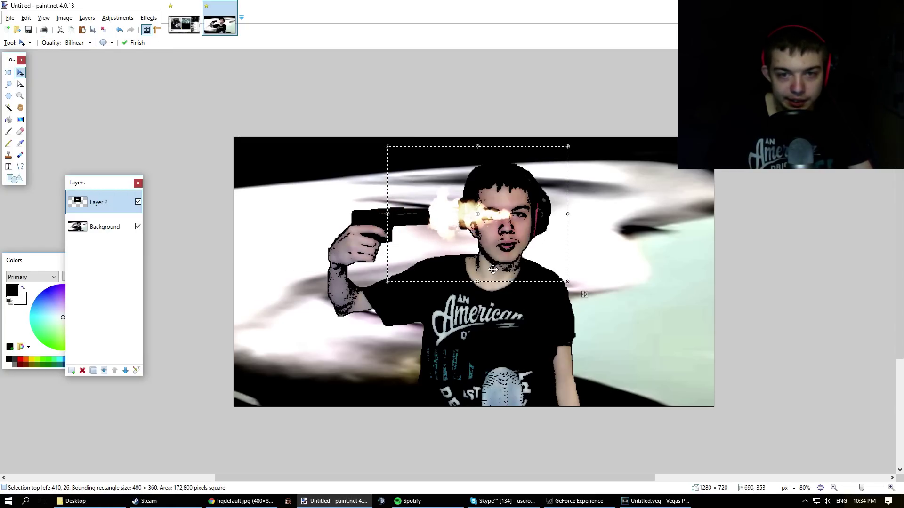
key("s")
key("ctrl+d")
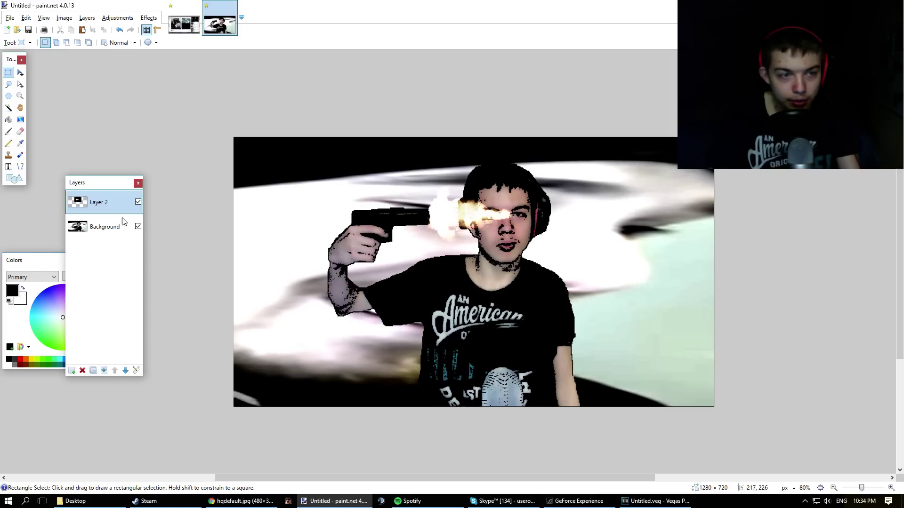
- Compare Layer 2 in Normal blending mode, then set it back to Additive
double_click(91, 205)
left_click(446, 256)
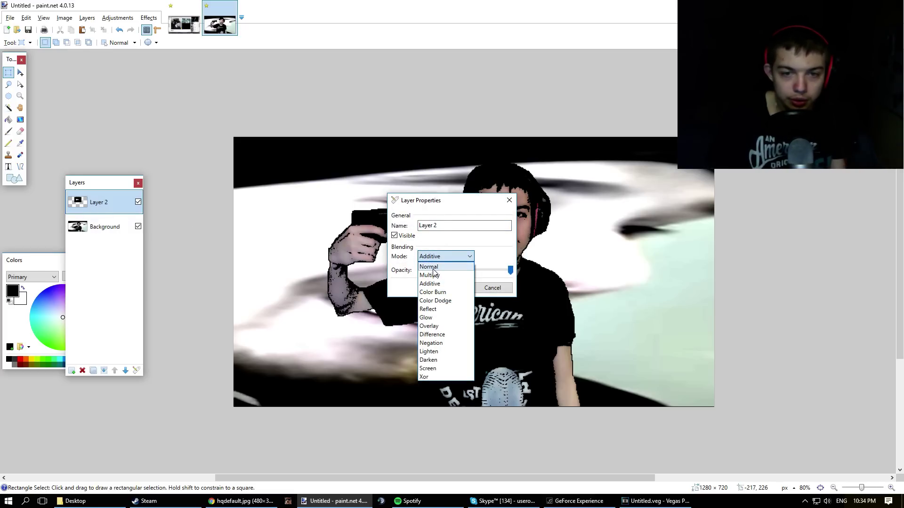
left_click(433, 267)
left_click(449, 287)
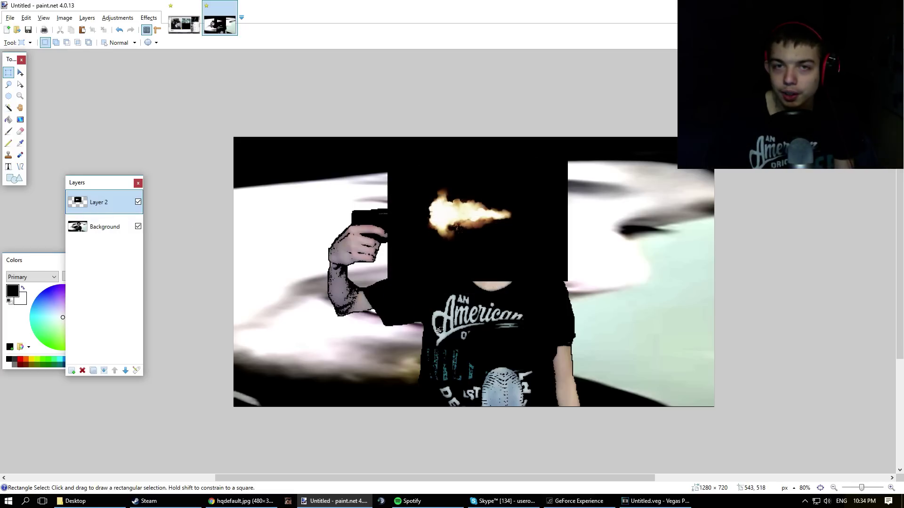
double_click(87, 201)
left_click(445, 256)
left_click(442, 284)
left_click(449, 287)
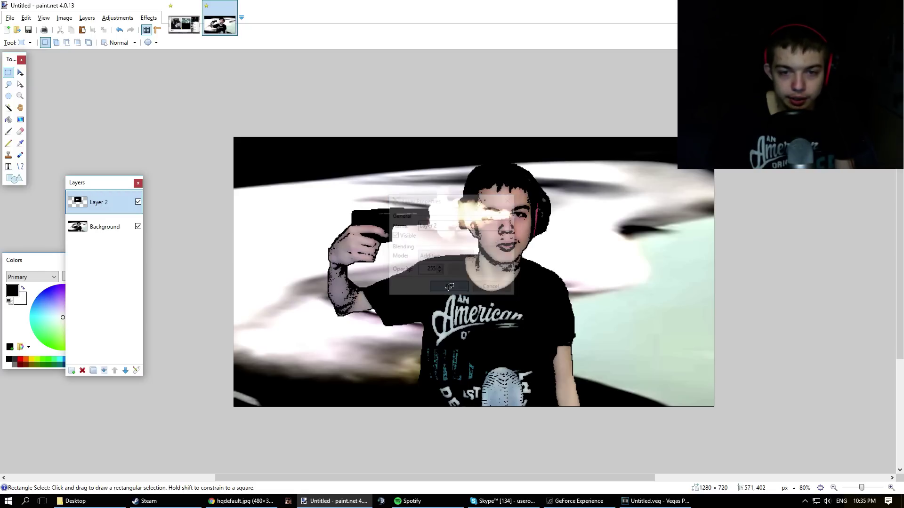
- Compare the thumbnail with the muzzle flash layer hidden
scroll(461, 283, "down", 5)
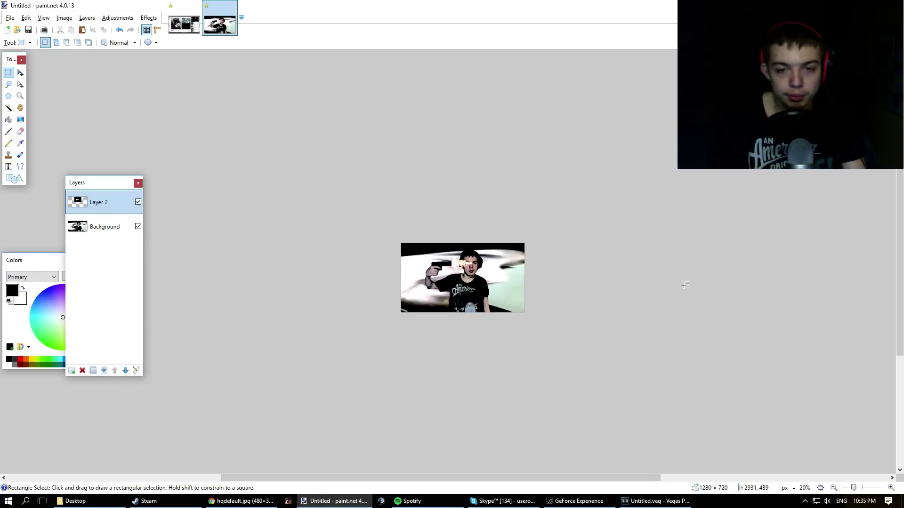
scroll(485, 262, "down", 5)
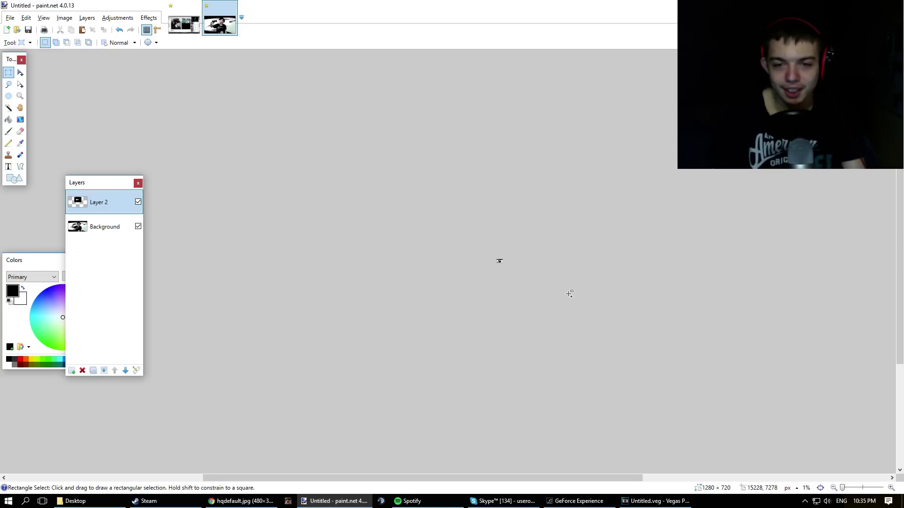
scroll(547, 276, "up", 8)
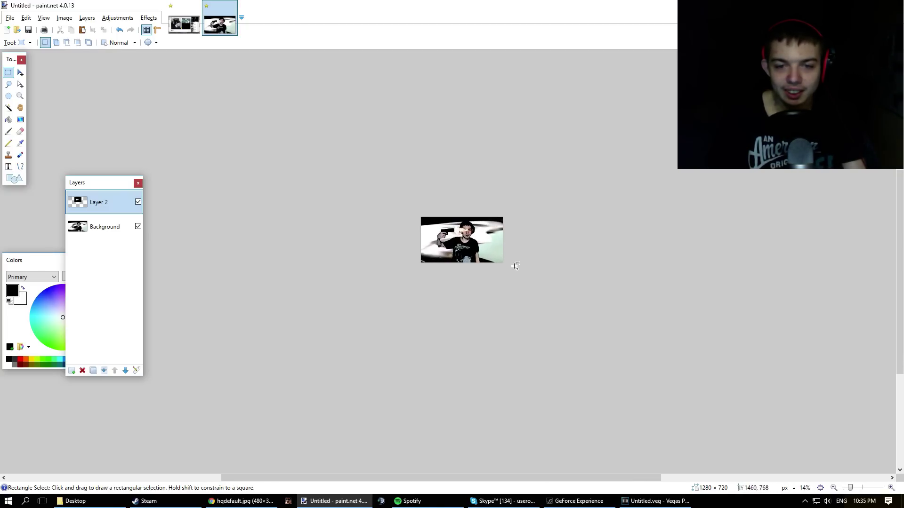
scroll(516, 266, "up", 2)
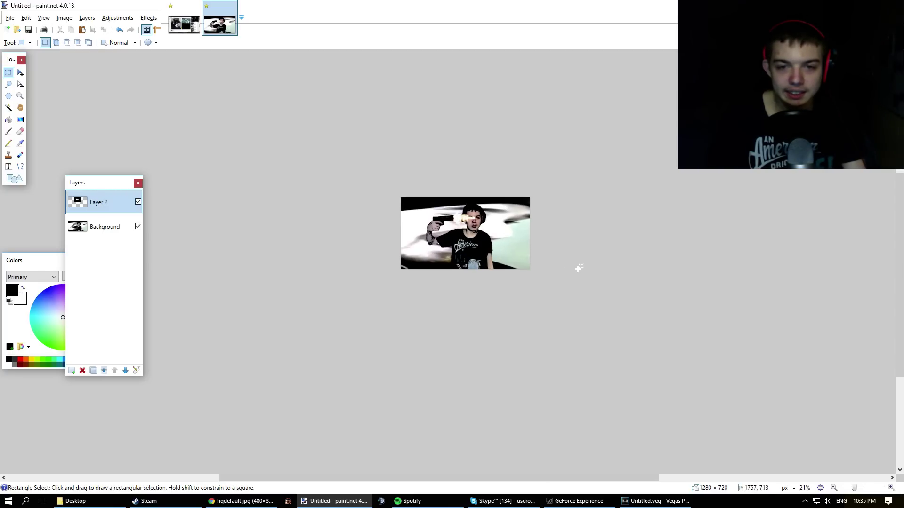
left_click(139, 205)
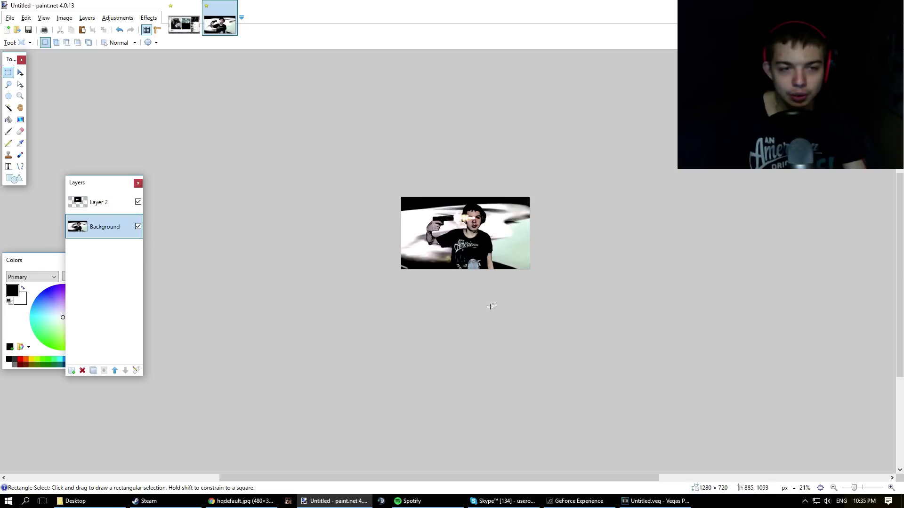
- Merge the muzzle flash layer down into Background and bring up Save As for Untitled.png
left_click(112, 201)
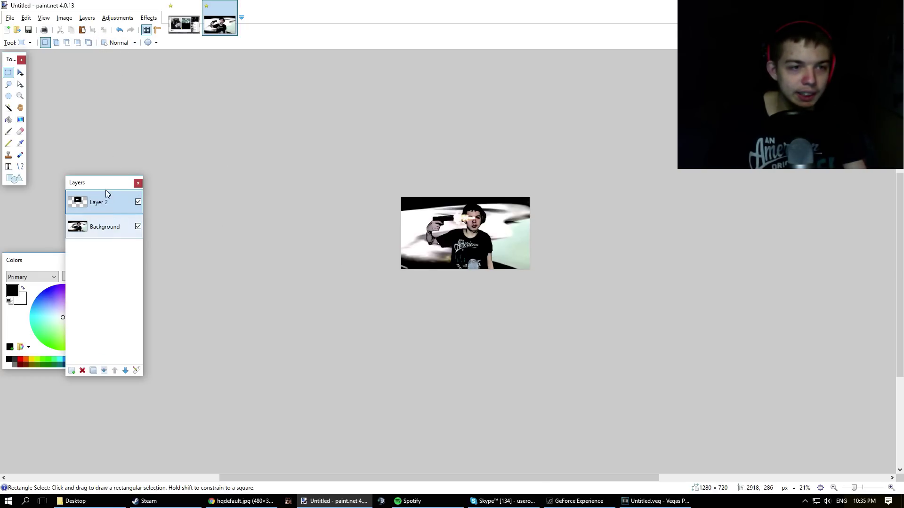
left_click(103, 371)
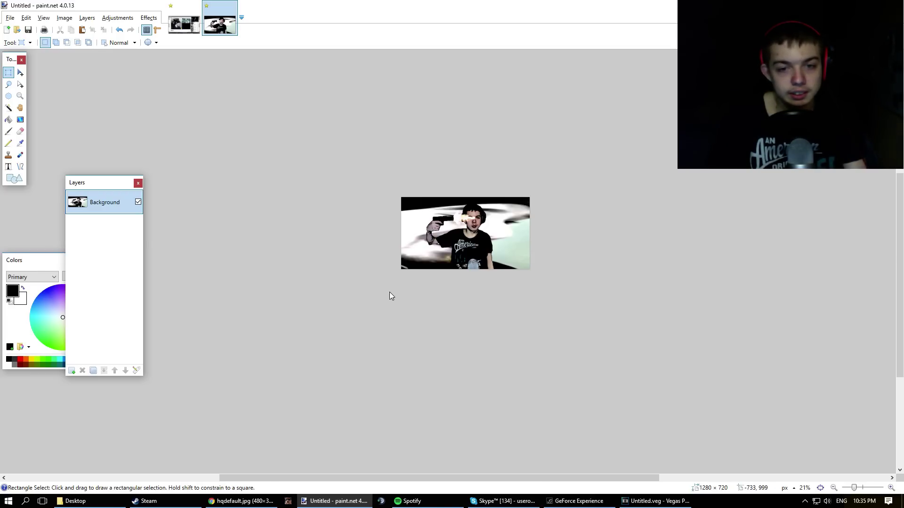
key("ctrl+s")
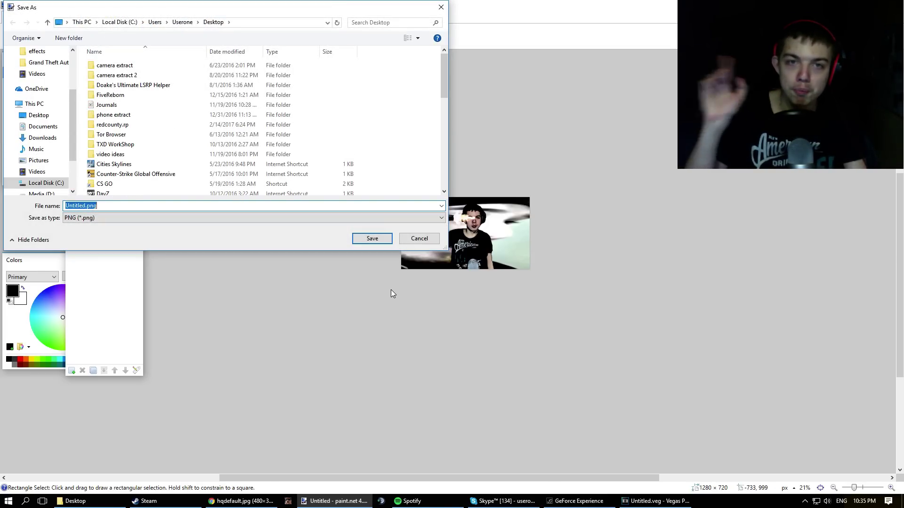